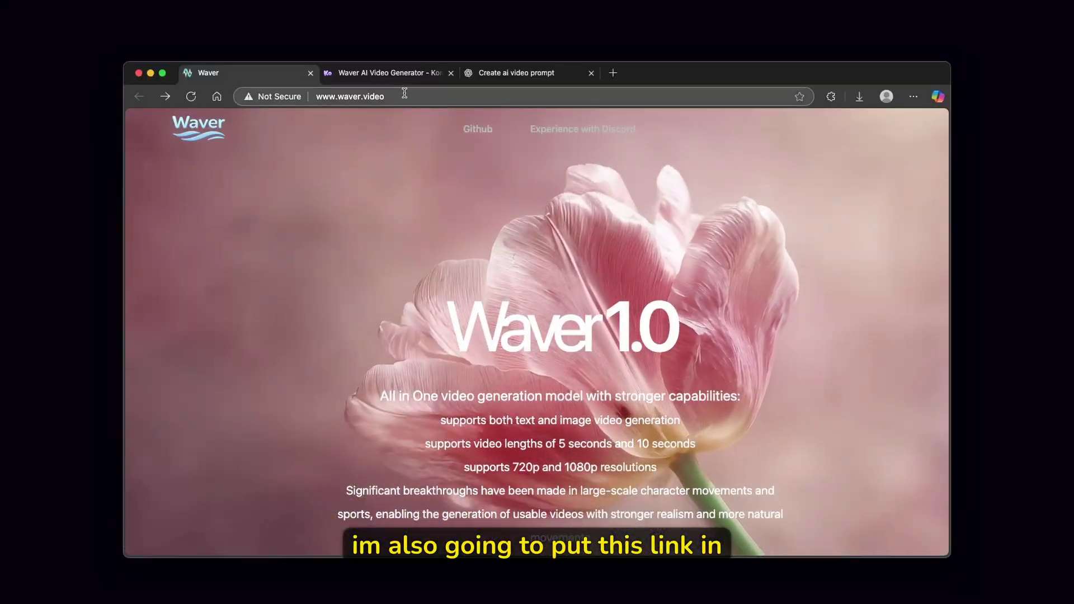
# Review the Waver 1.0 introduction and the showcase video on the home page.
pyautogui.scroll(-6, 462, 230)
pyautogui.scroll(5, 463, 231)
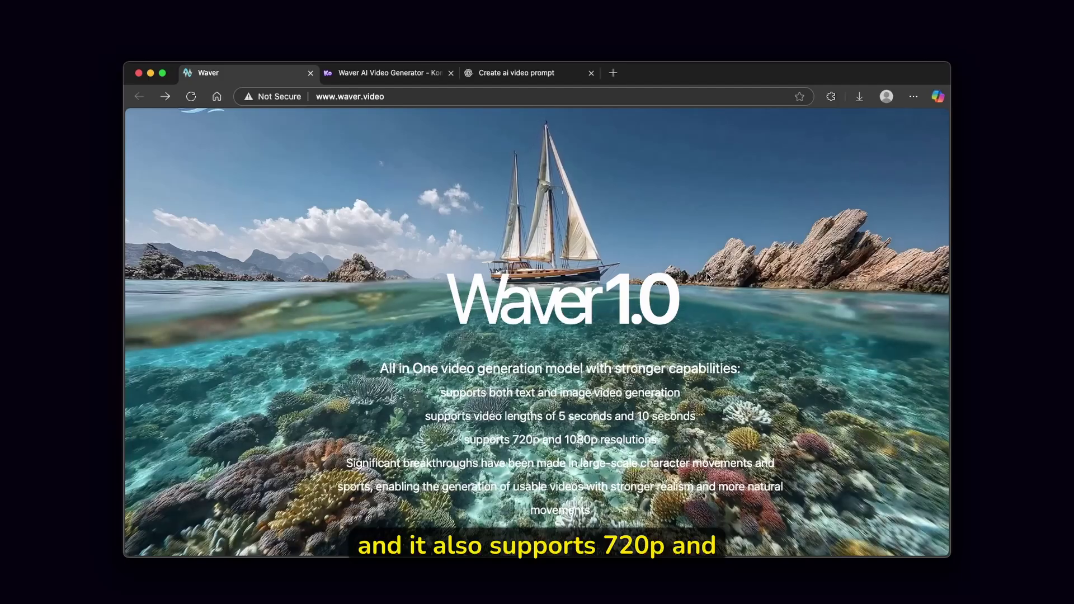
pyautogui.scroll(-10, 559, 125)
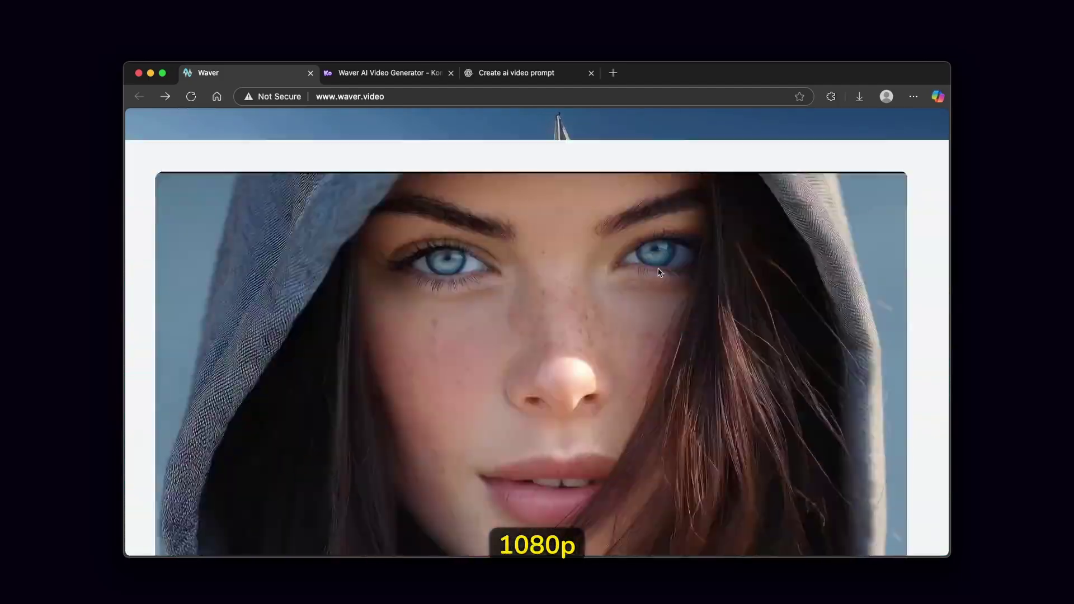
pyautogui.scroll(10, 651, 298)
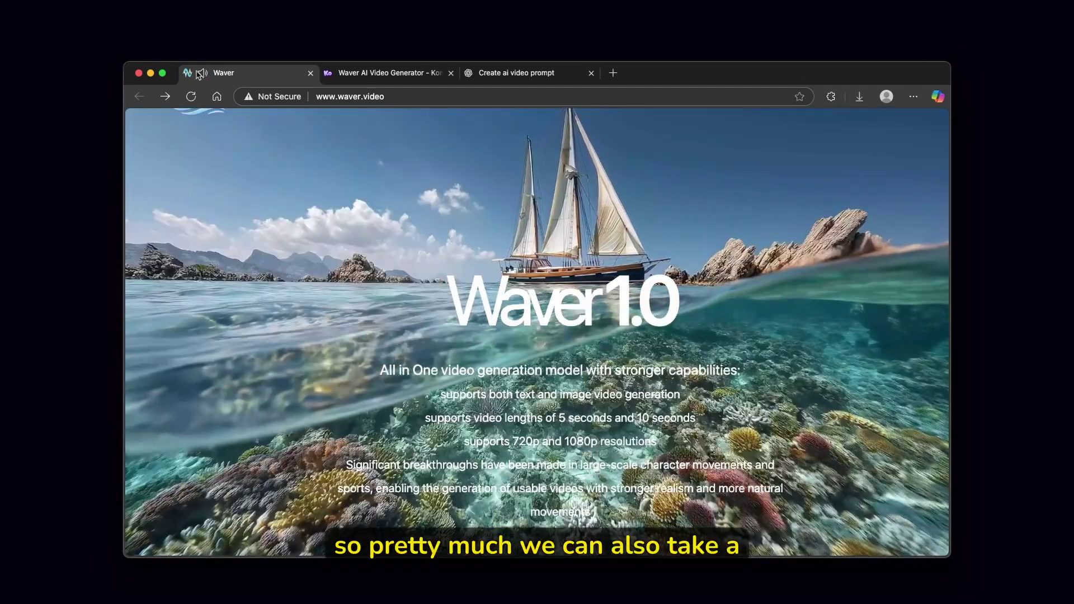
pyautogui.scroll(-9, 543, 225)
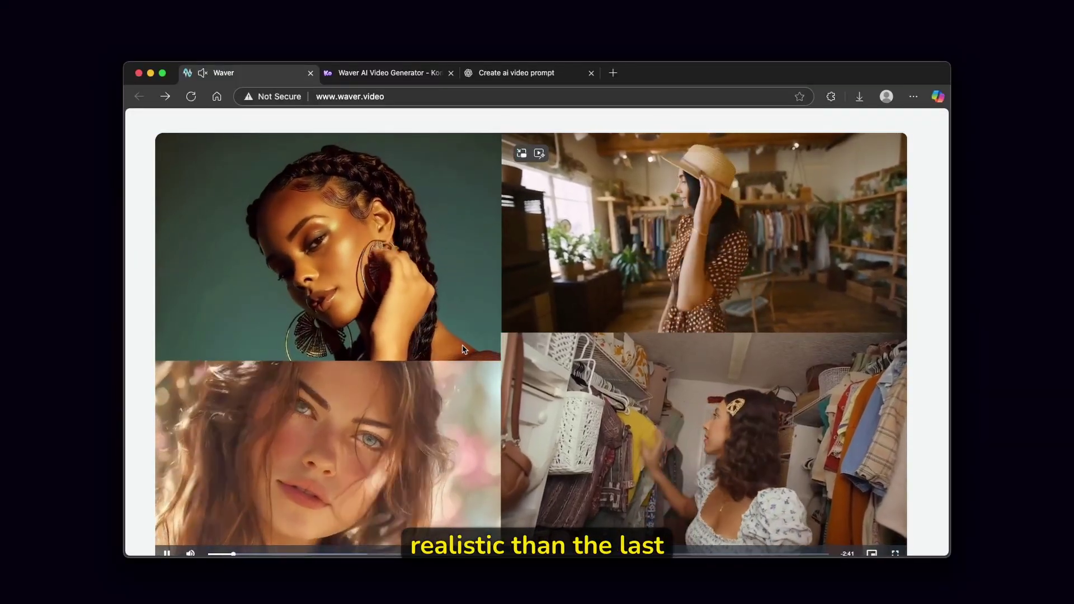
# Examine the Artificial Analysis text-to-video and image-to-video ranking tables in the Model Performance section.
pyautogui.scroll(-5, 469, 337)
pyautogui.scroll(-3, 470, 338)
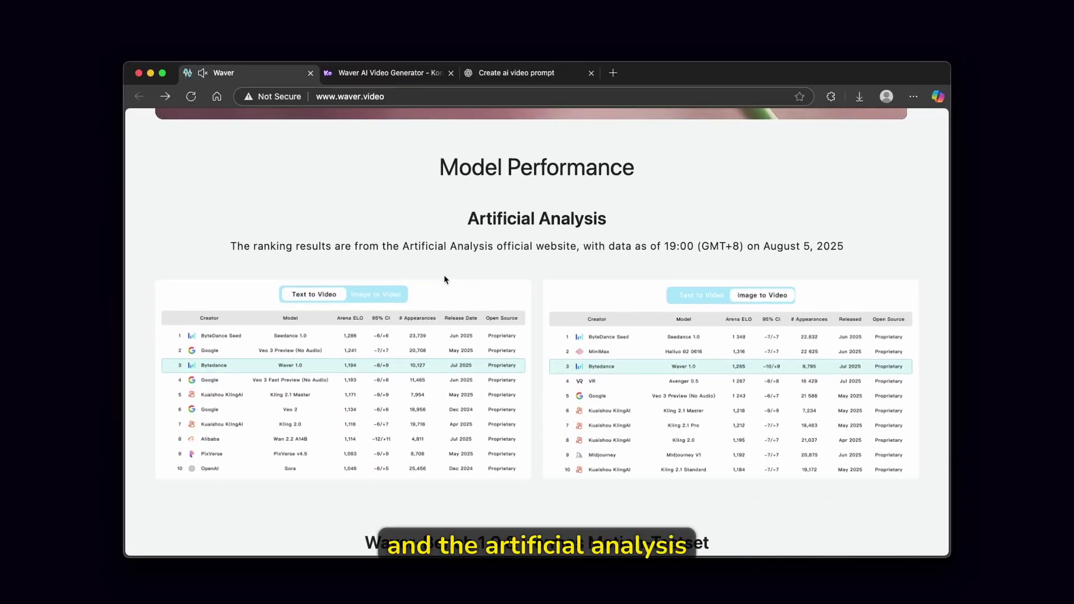
pyautogui.scroll(-1, 444, 279)
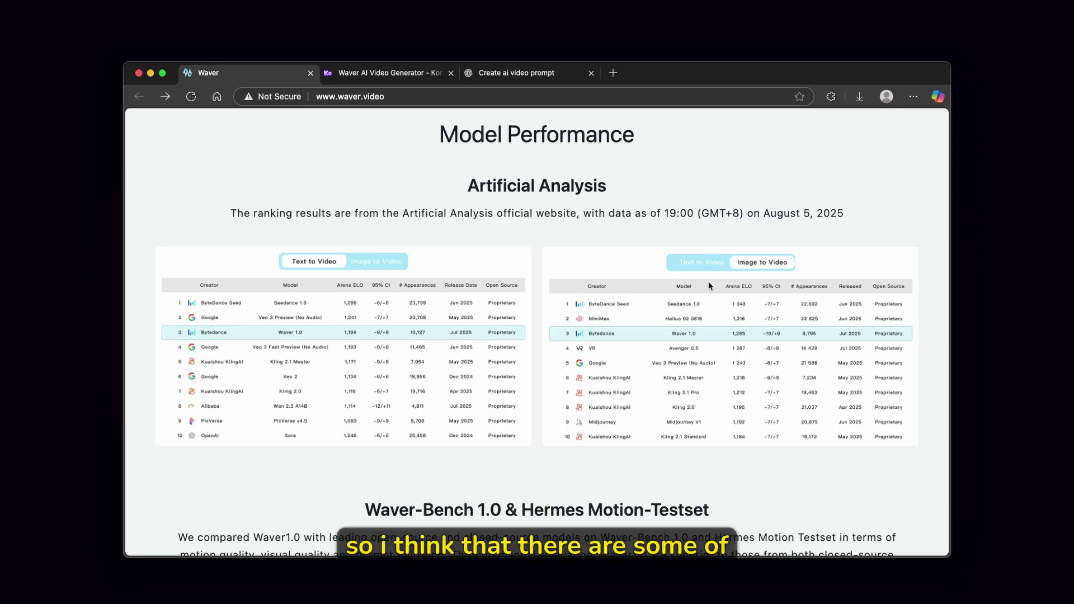
pyautogui.scroll(-2, 627, 284)
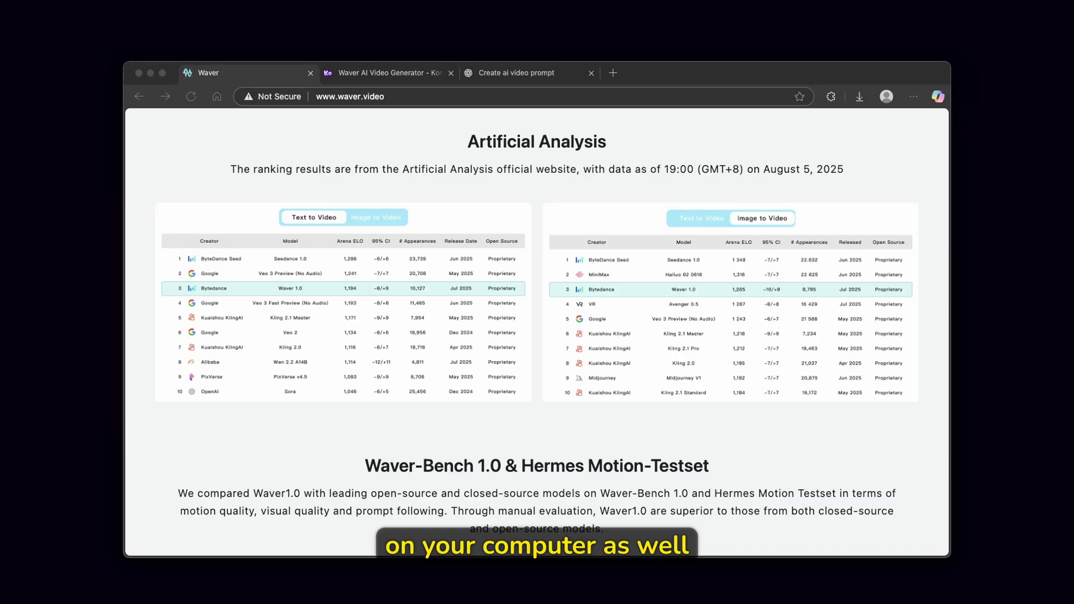
# Examine the Waver-Bench 1.0 and Hermes Motion Testset win-rate charts comparing Waver with Veo3, Kling2.0 and Wan2.1.
pyautogui.click(671, 454)
pyautogui.scroll(-5, 643, 425)
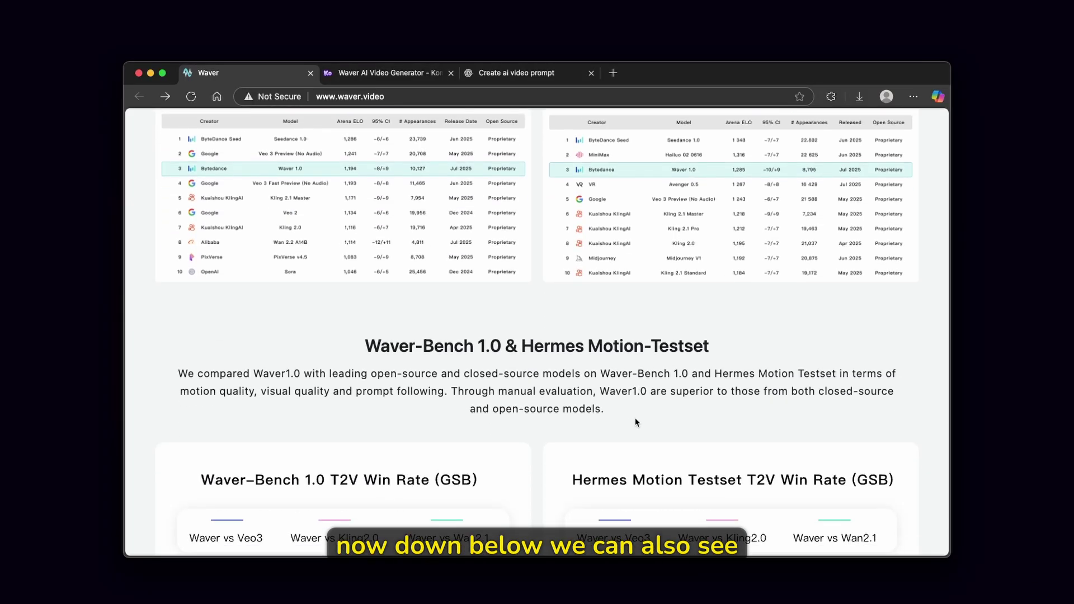
pyautogui.scroll(-3, 561, 242)
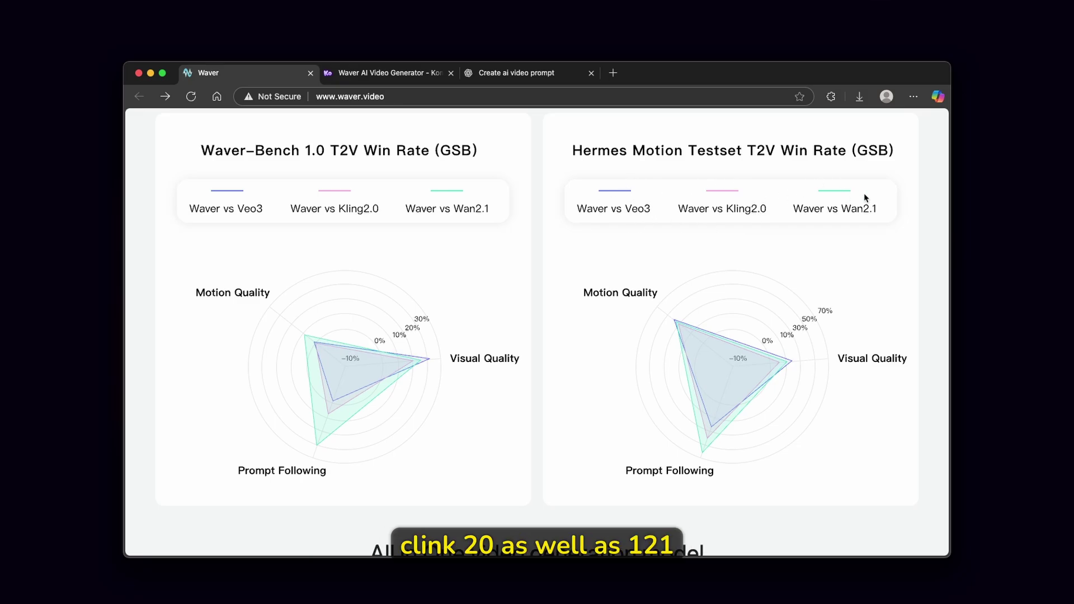
pyautogui.scroll(-3, 731, 192)
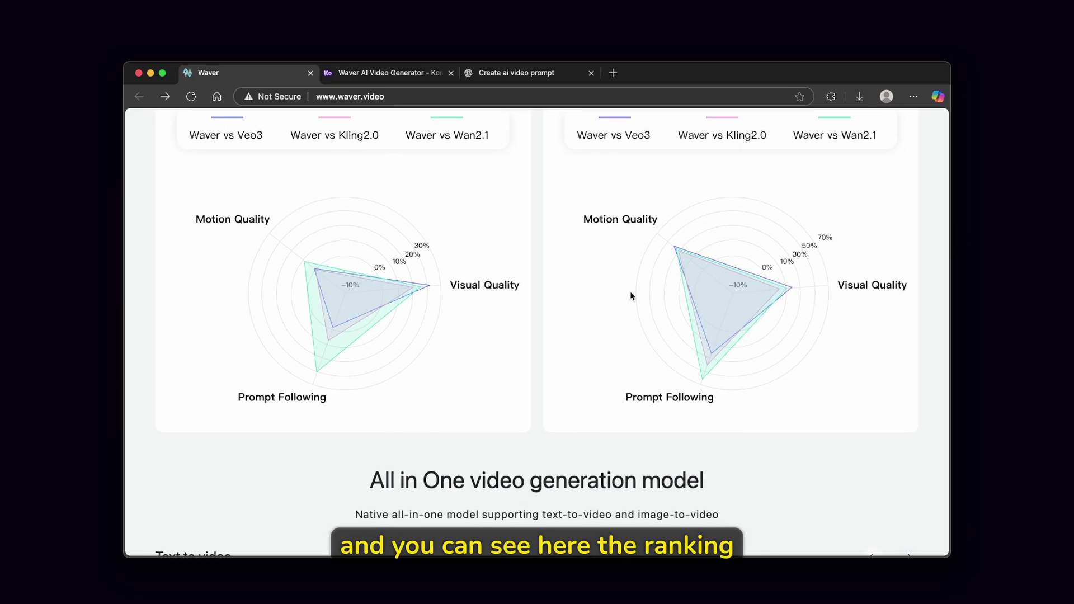
# Browse the text-to-video examples, advancing the carousel to the chef making shaved ice.
pyautogui.scroll(-15, 669, 269)
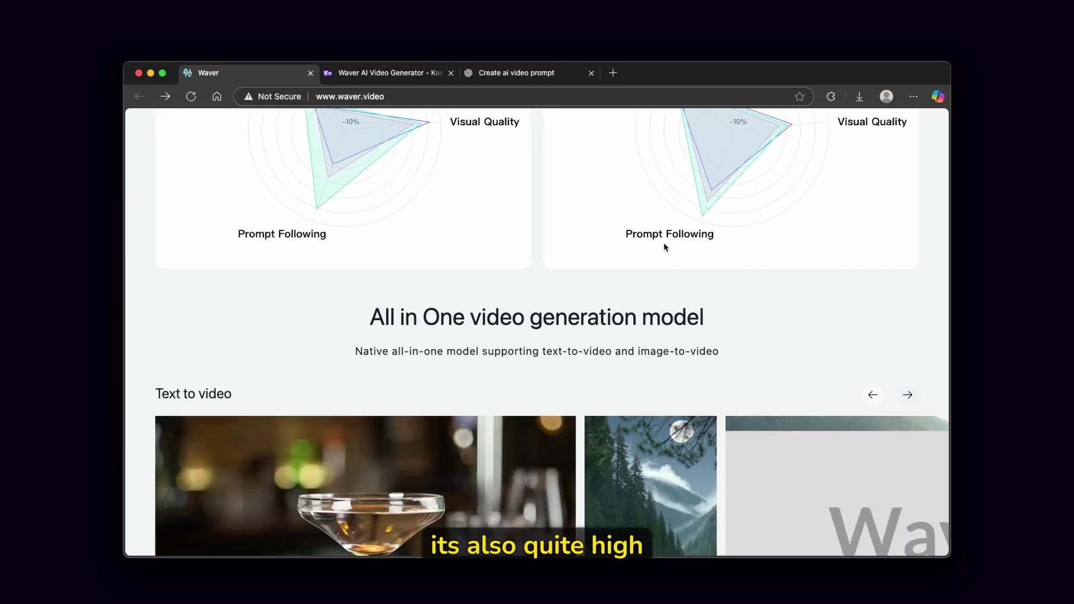
pyautogui.scroll(3, 552, 236)
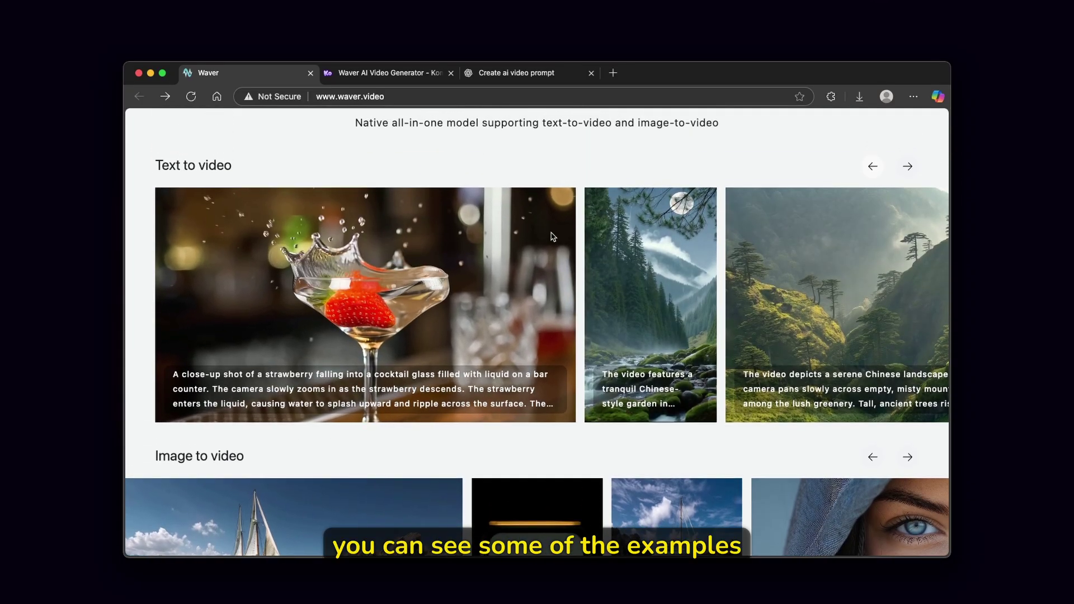
pyautogui.click(907, 166)
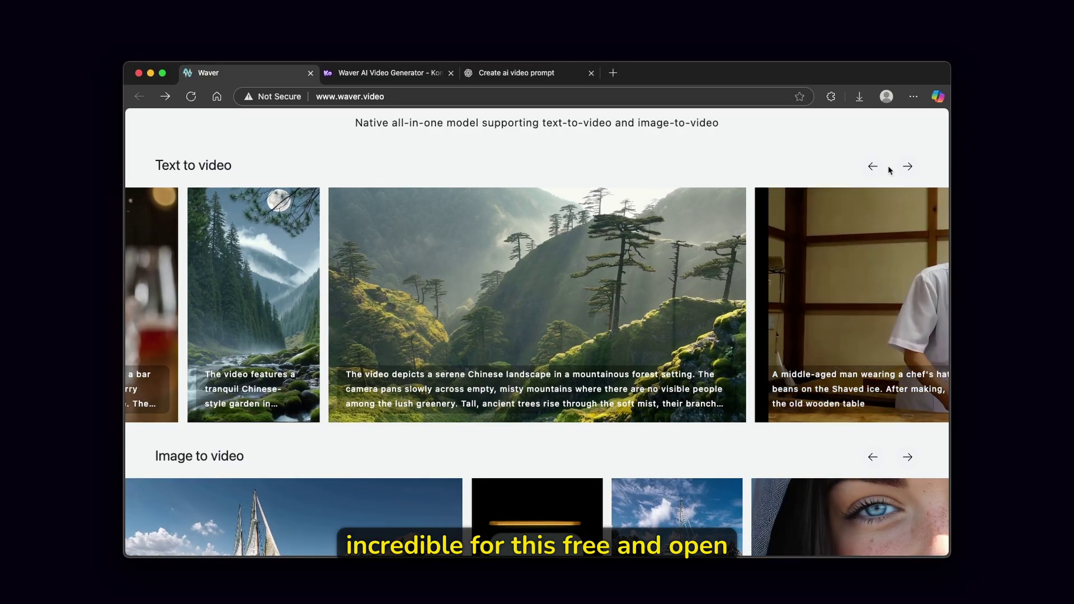
pyautogui.click(907, 166)
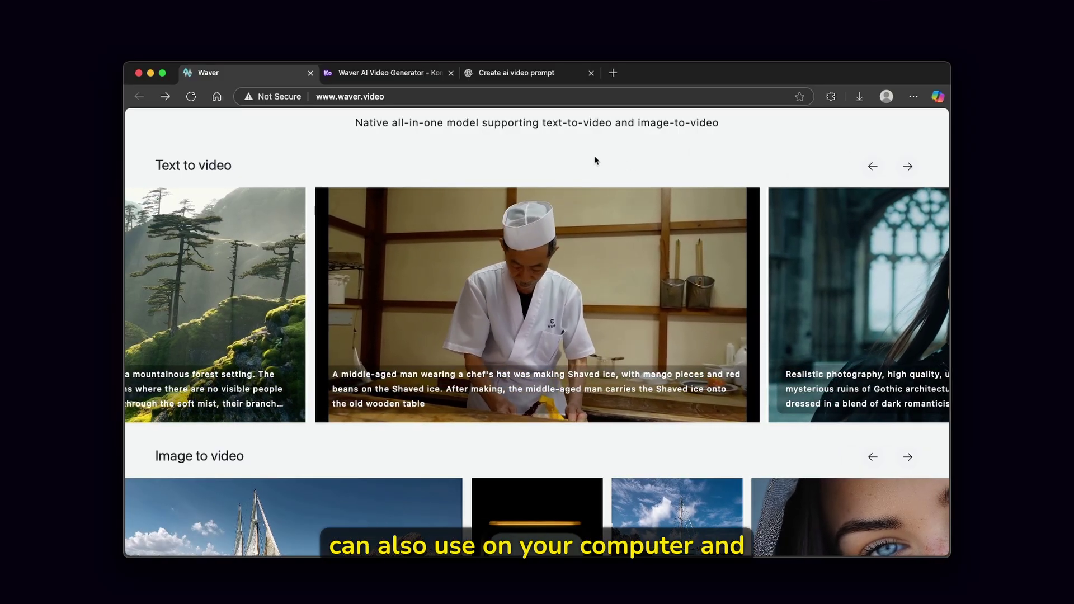
# Browse the image-to-video examples, advancing the carousel past the portrait of the woman with hoop earrings.
pyautogui.scroll(-5, 594, 160)
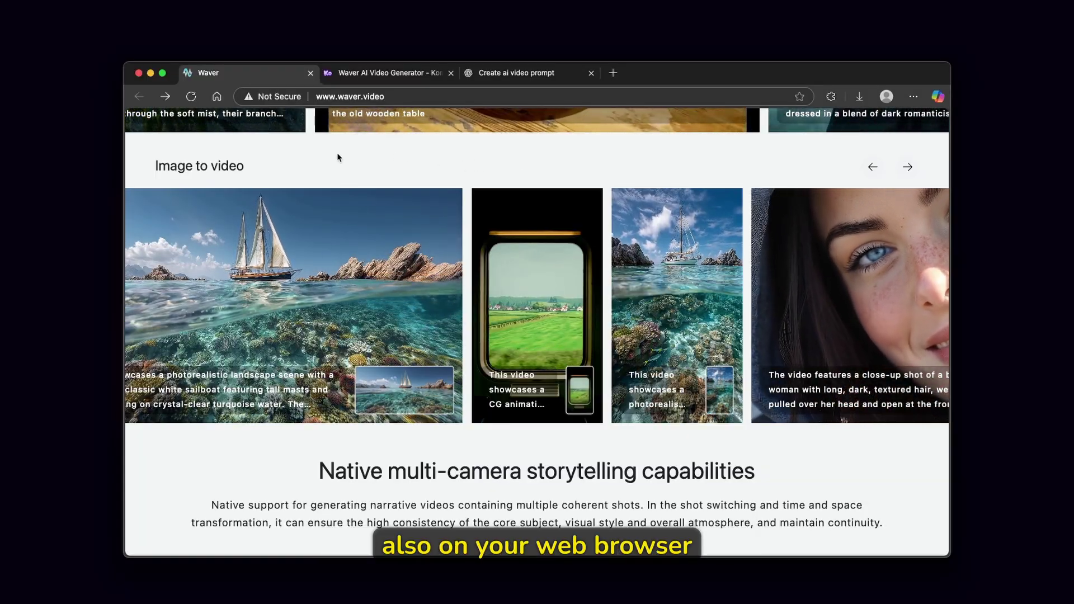
pyautogui.scroll(-3, 337, 159)
pyautogui.scroll(3, 291, 167)
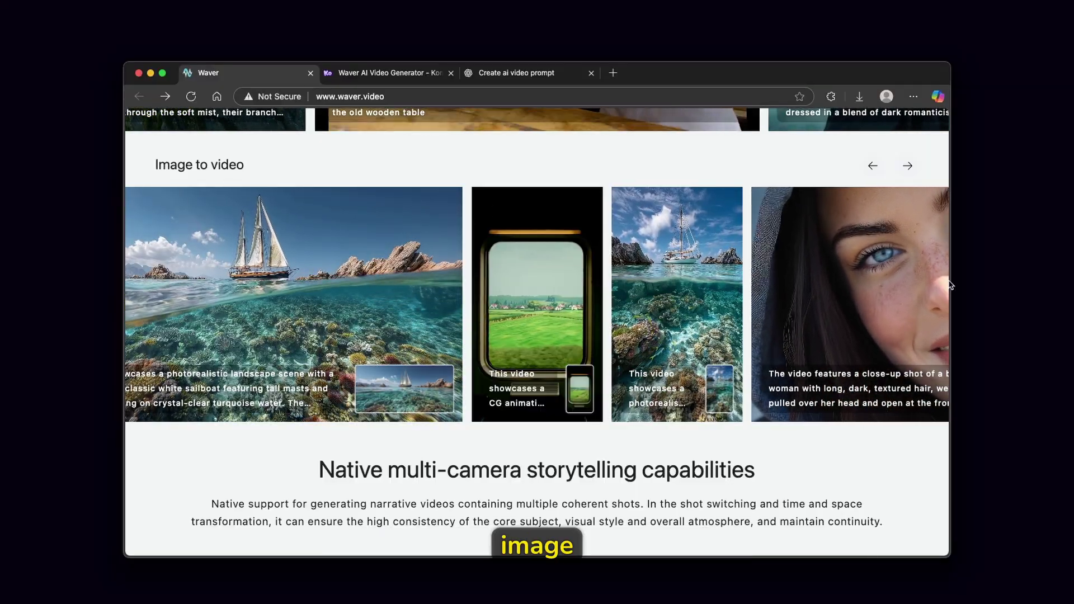
pyautogui.click(905, 166)
pyautogui.click(906, 166)
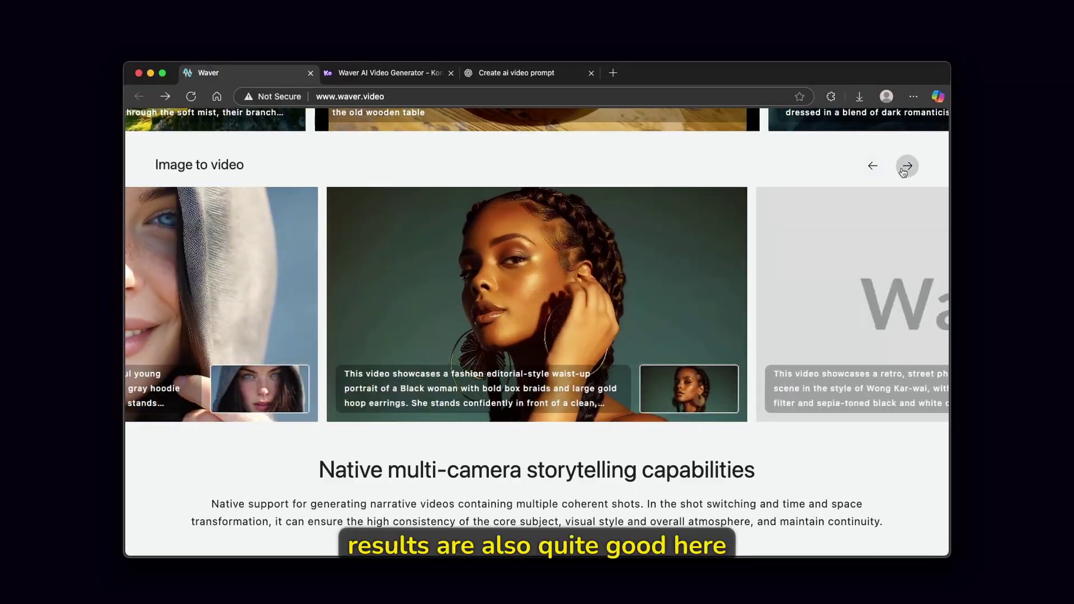
pyautogui.click(905, 166)
# Review the multi-camera storytelling section and the 5s and 10s video generation examples.
pyautogui.scroll(-4, 696, 304)
pyautogui.scroll(-2, 696, 304)
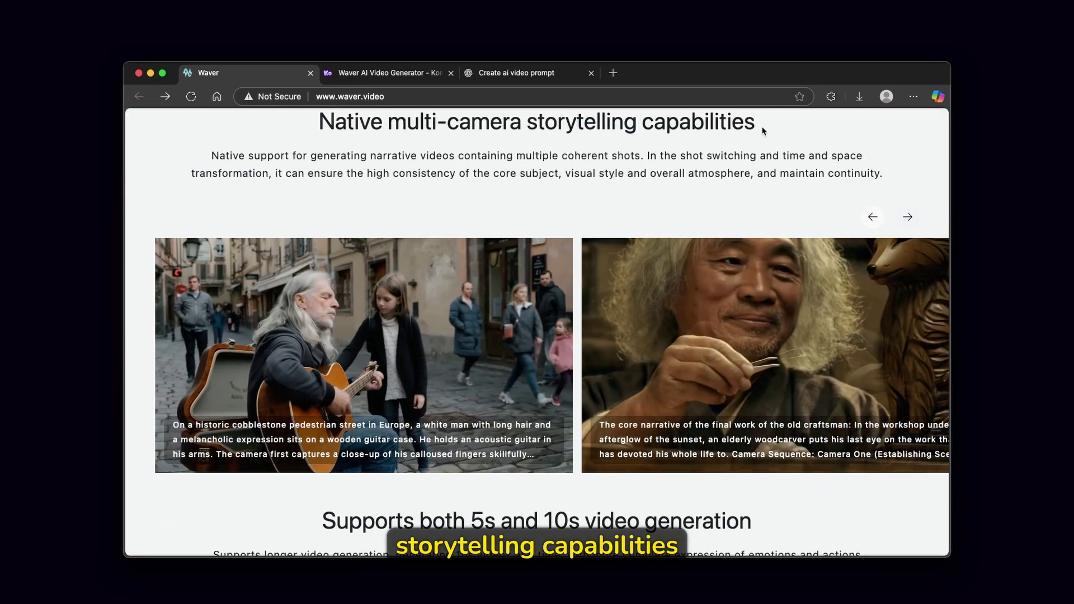
pyautogui.scroll(-2, 429, 249)
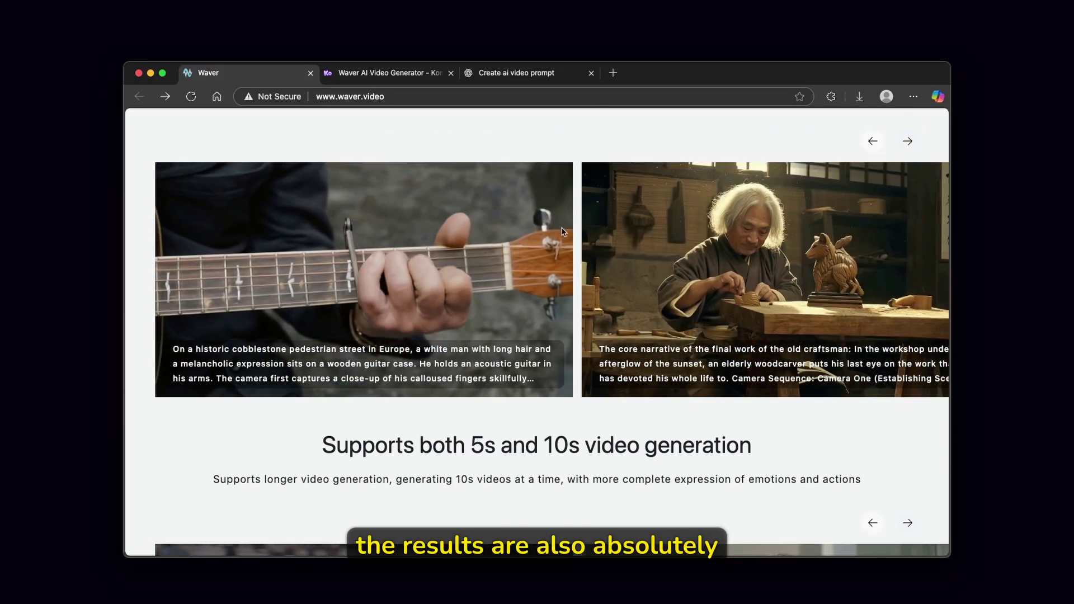
pyautogui.scroll(-2, 633, 237)
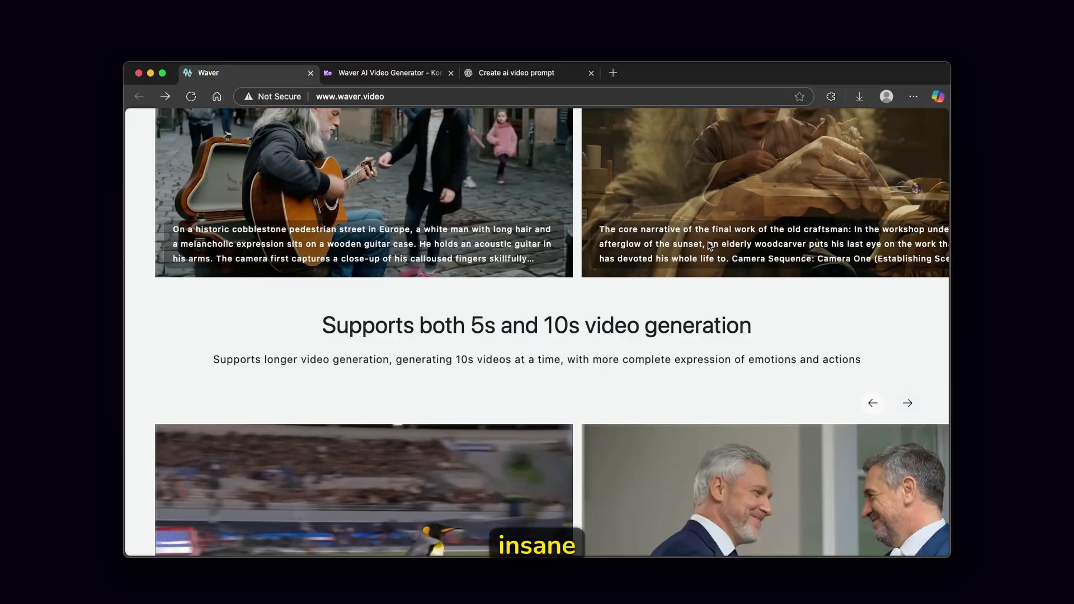
pyautogui.scroll(-2, 482, 210)
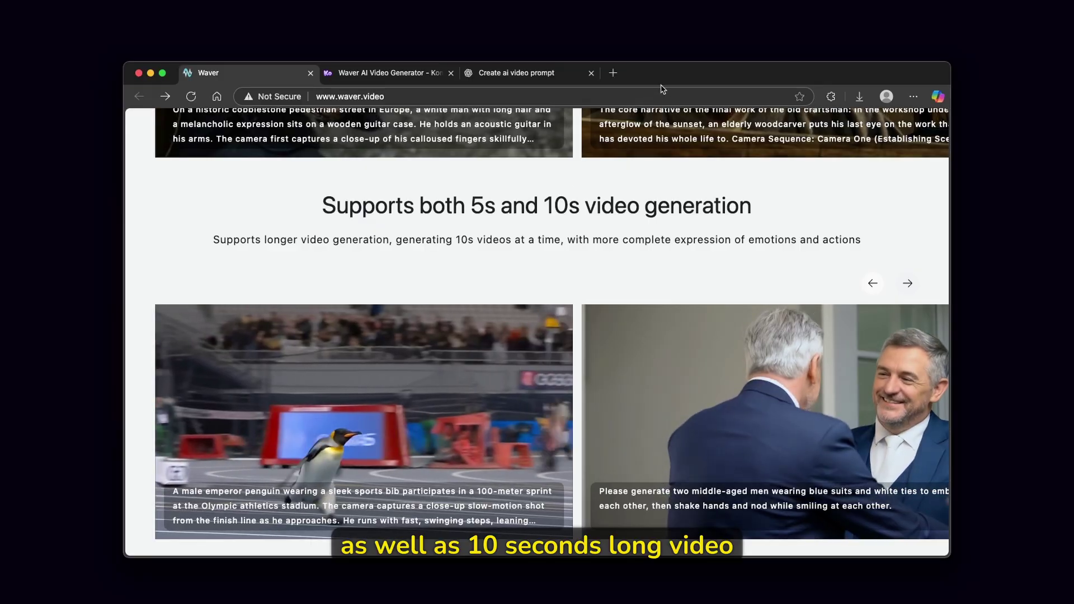
pyautogui.scroll(-10, 741, 154)
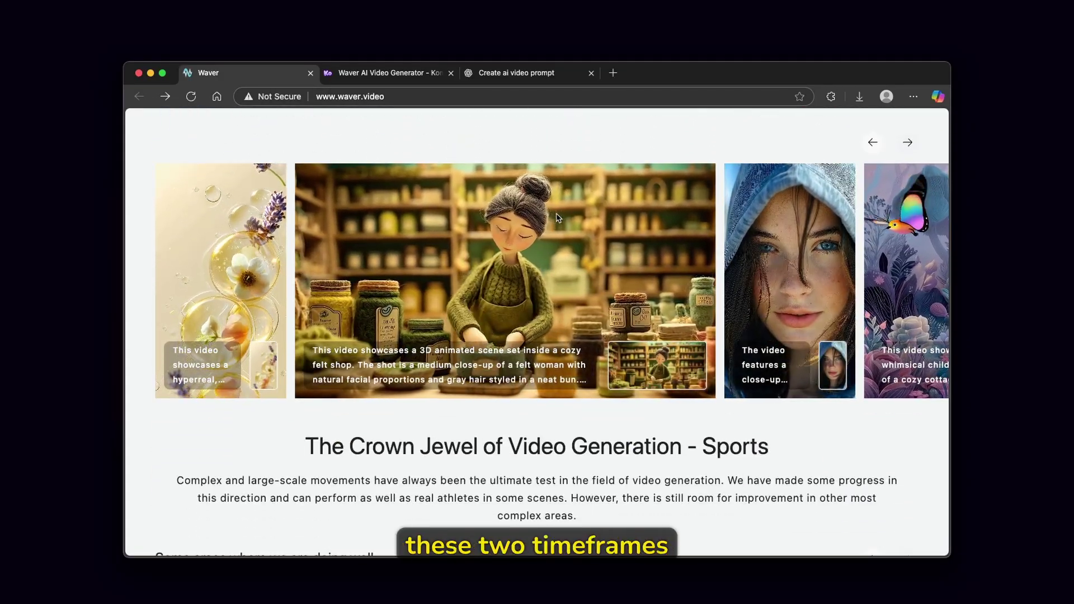
# Review the sports video examples, including the strong areas, the areas needing work and the animal sports meeting.
pyautogui.scroll(-5, 554, 215)
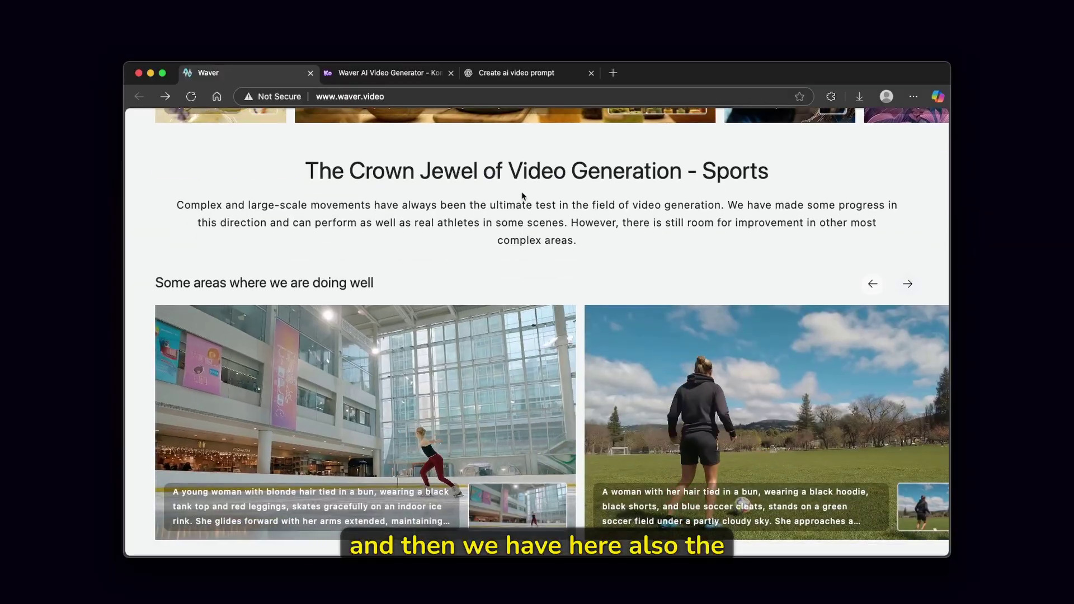
pyautogui.scroll(-2, 647, 196)
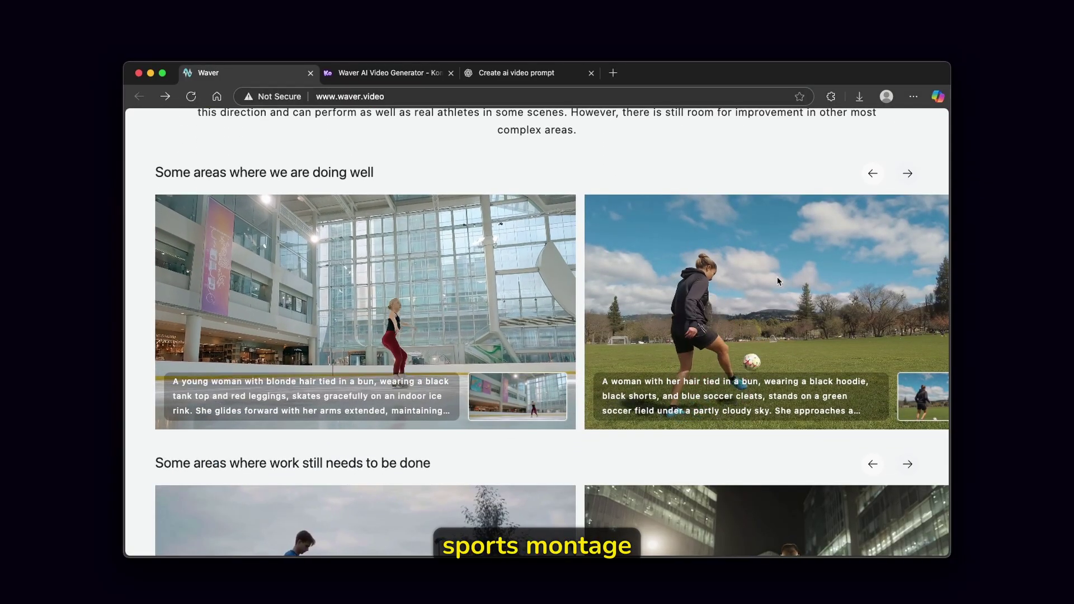
pyautogui.scroll(-2, 791, 277)
pyautogui.scroll(2, 790, 276)
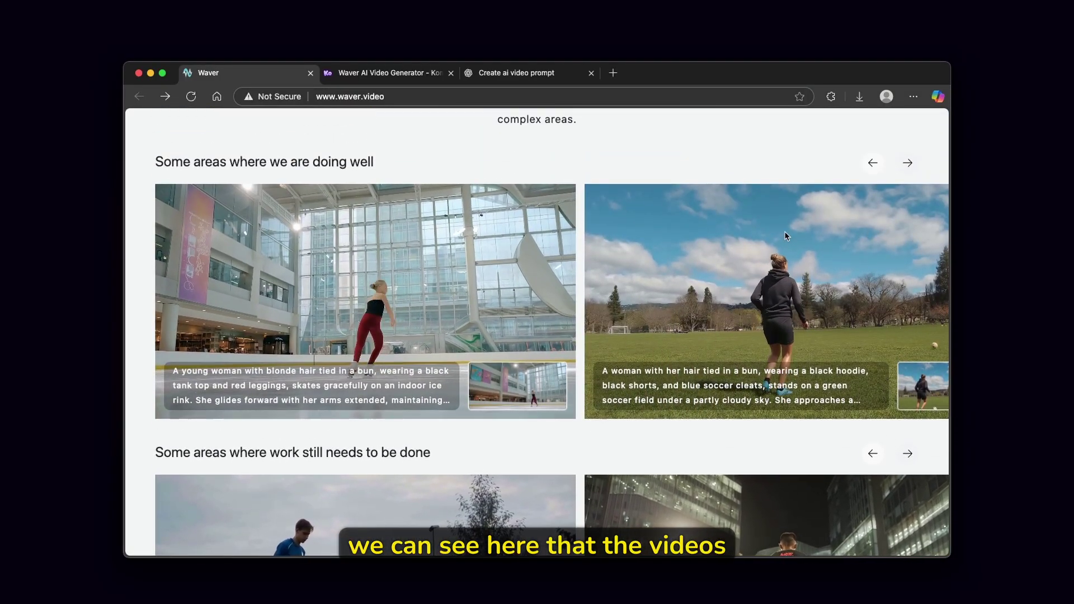
pyautogui.scroll(-2, 701, 240)
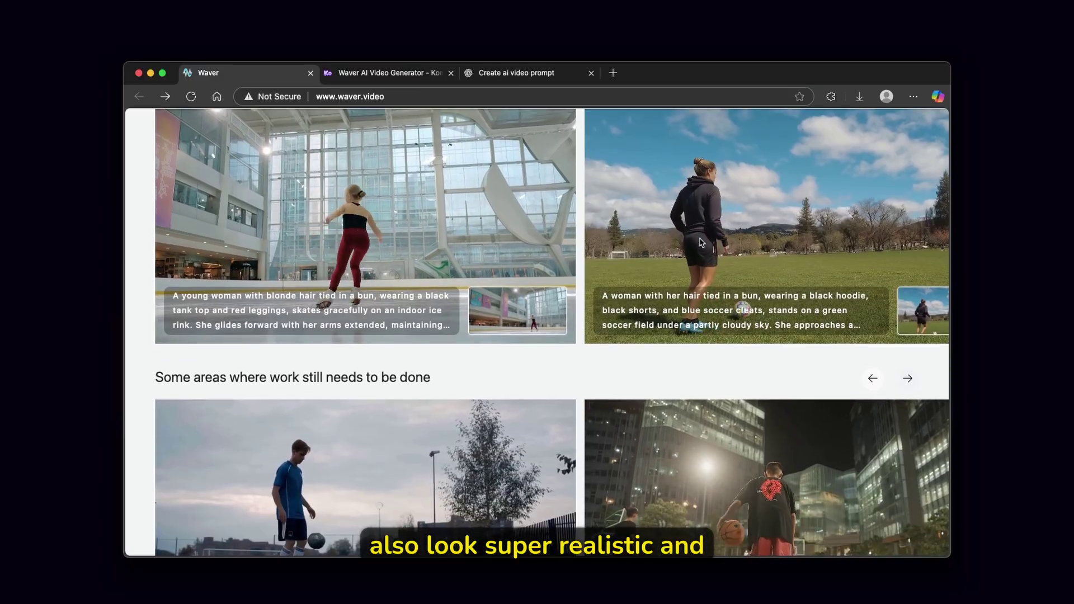
pyautogui.scroll(-3, 701, 241)
pyautogui.scroll(-10, 700, 241)
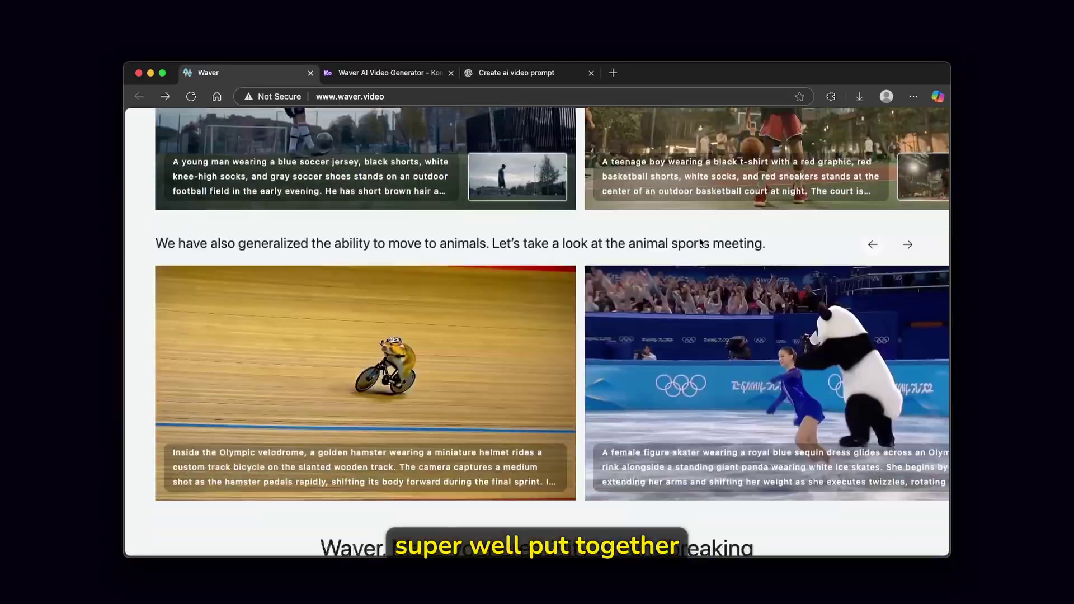
# Look through the closing example gallery down to the page footer and return to the page header.
pyautogui.scroll(-5, 697, 229)
pyautogui.scroll(-10, 695, 224)
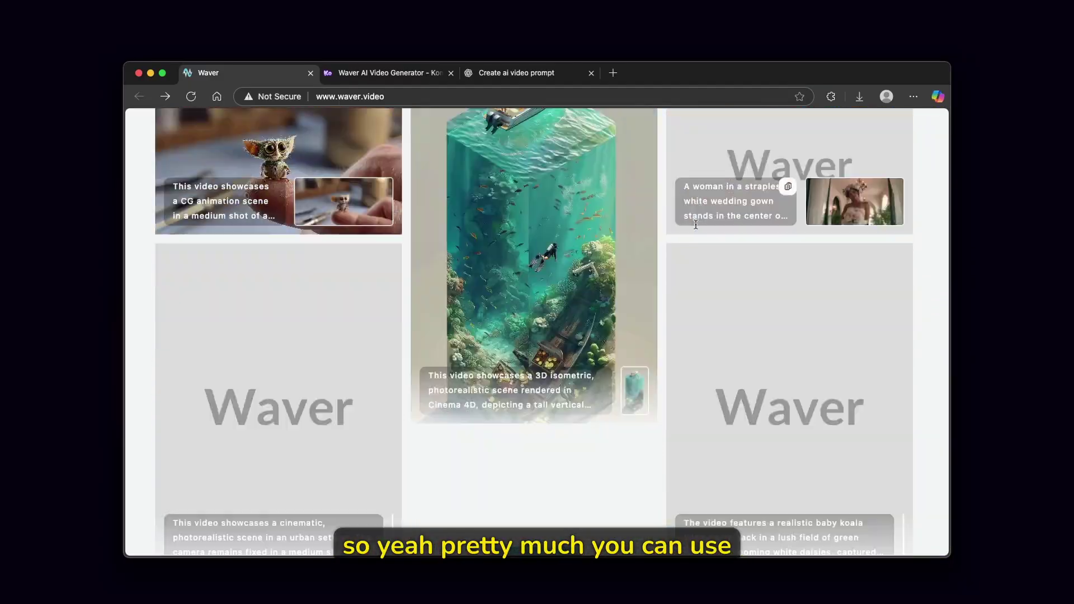
pyautogui.scroll(20, 543, 231)
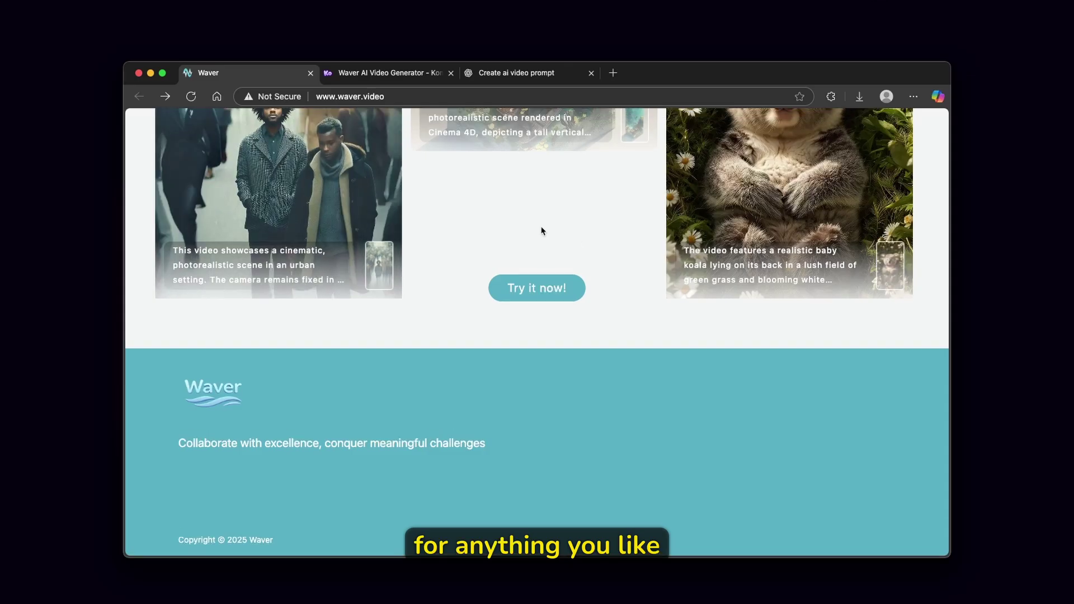
pyautogui.scroll(10, 543, 231)
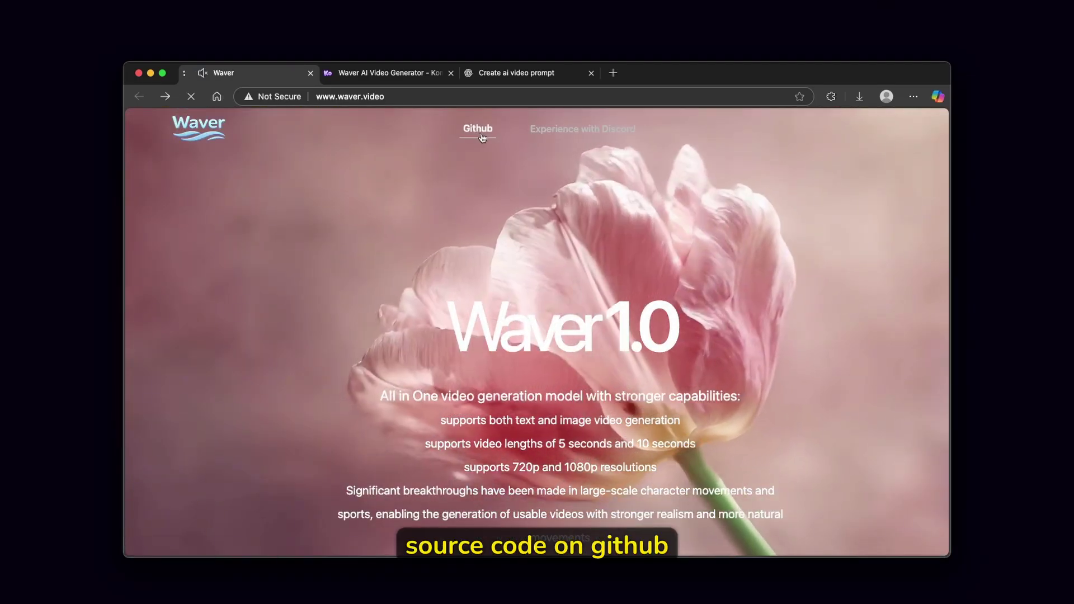
# Open Waver's GitHub repository and review its README from the overview through the demos, benchmarks and model architecture to the citation.
pyautogui.click(477, 129)
pyautogui.scroll(-10, 470, 273)
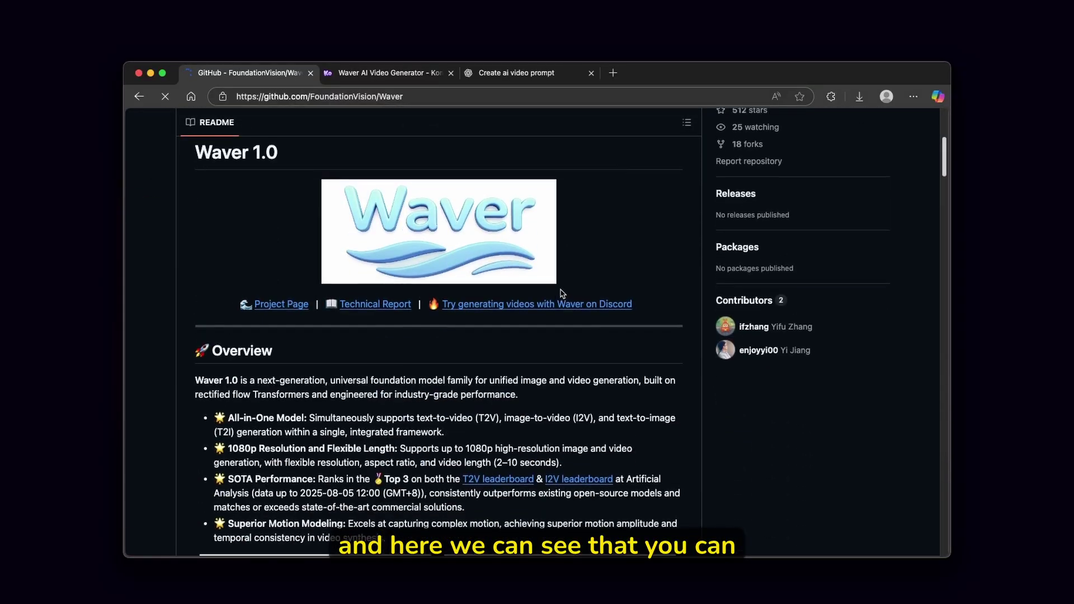
pyautogui.scroll(2, 391, 263)
pyautogui.scroll(-15, 321, 250)
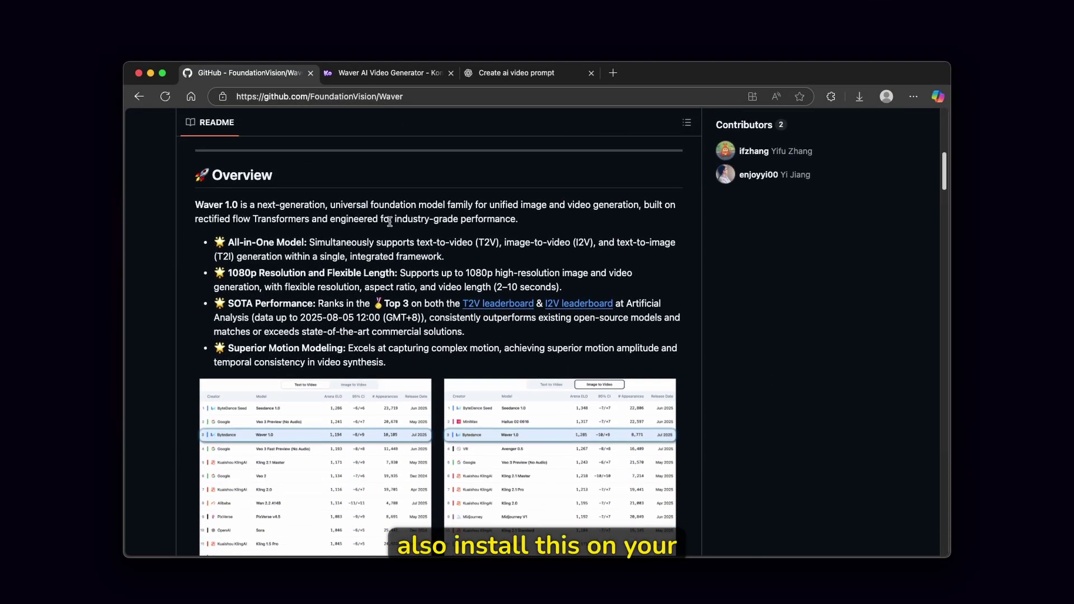
pyautogui.scroll(-10, 391, 218)
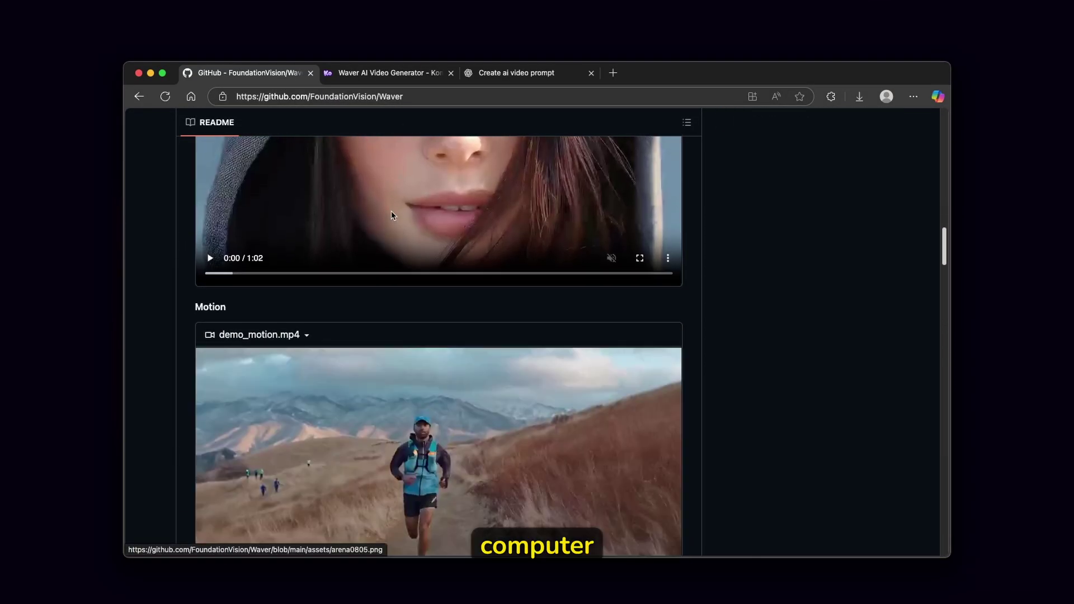
pyautogui.scroll(-12, 281, 183)
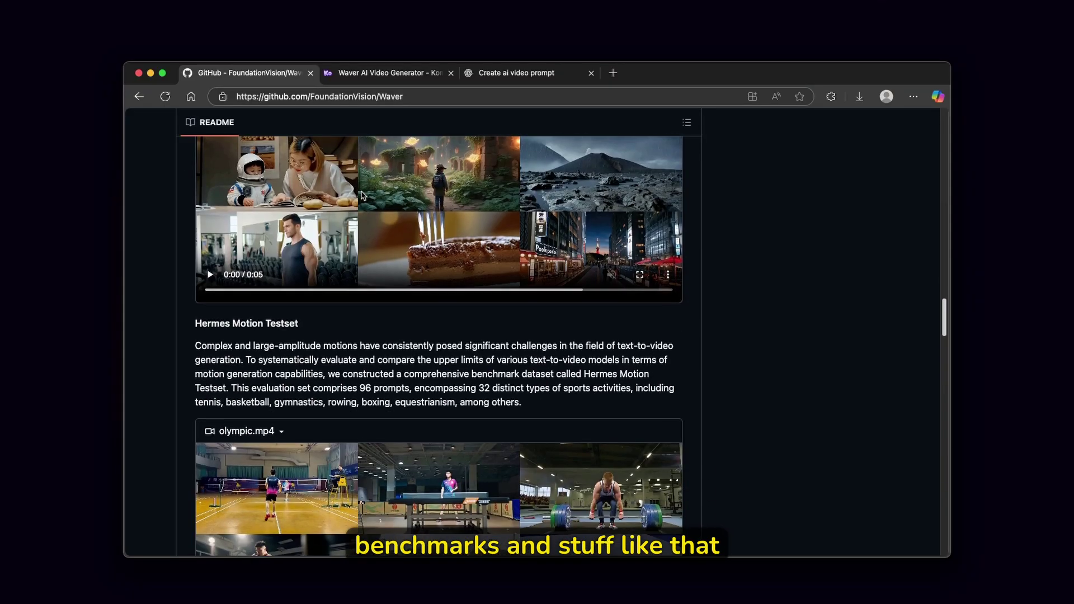
pyautogui.scroll(-20, 283, 218)
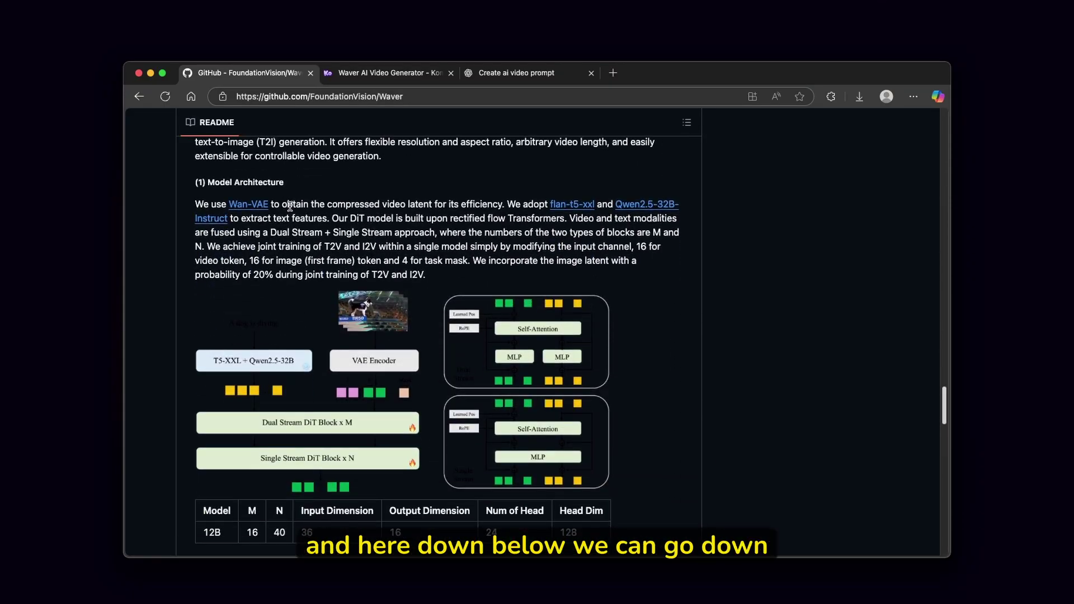
pyautogui.scroll(-5, 335, 197)
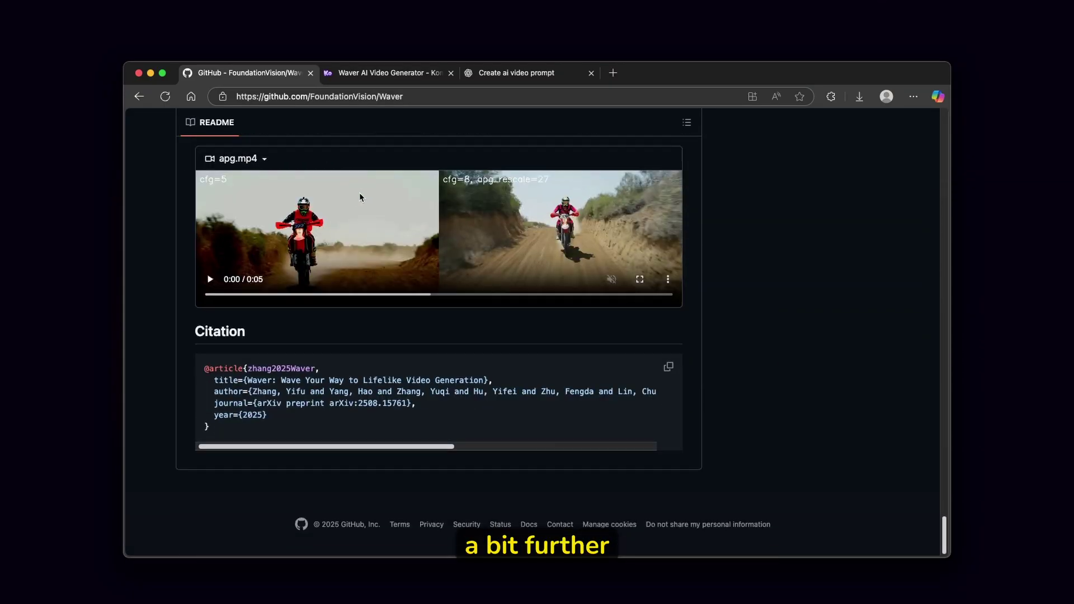
pyautogui.scroll(20, 374, 220)
pyautogui.scroll(20, 386, 294)
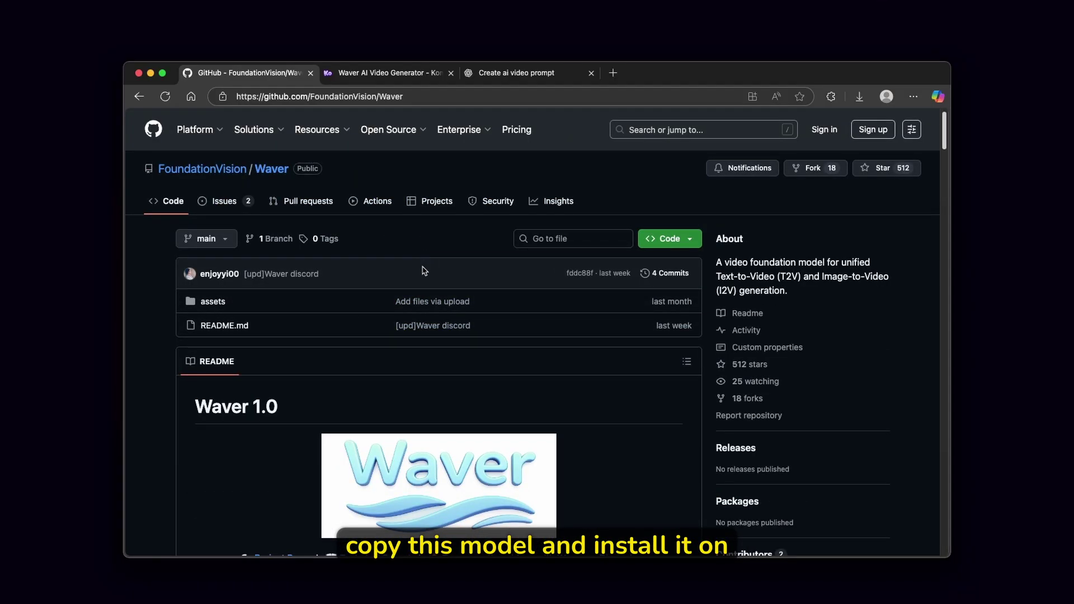
# Check the repository's clone and ZIP download options and the contents of its assets folder, and return to the main repository page.
pyautogui.click(690, 240)
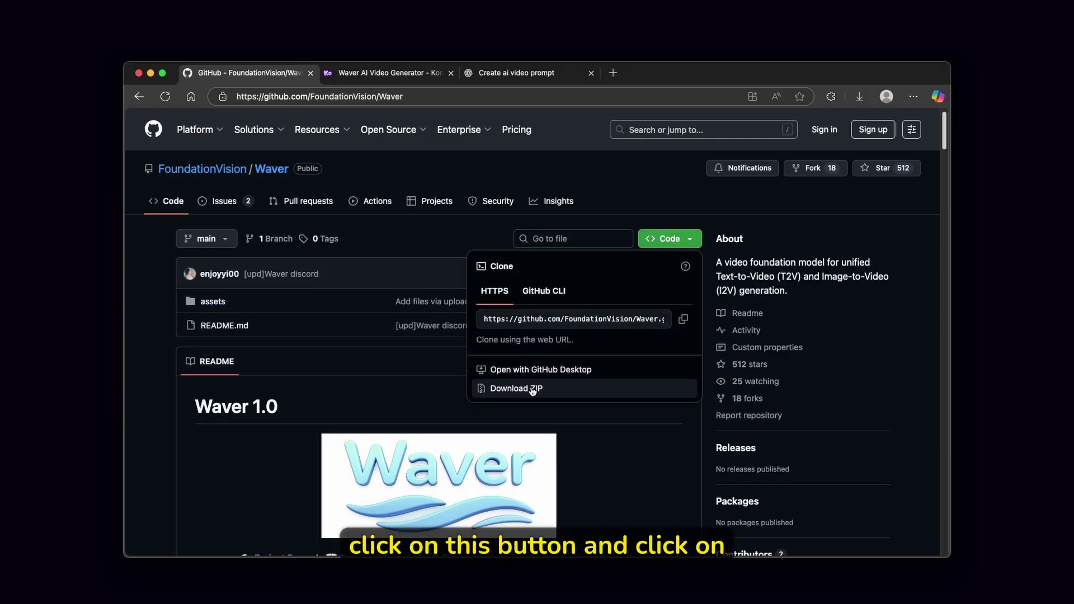
pyautogui.click(210, 308)
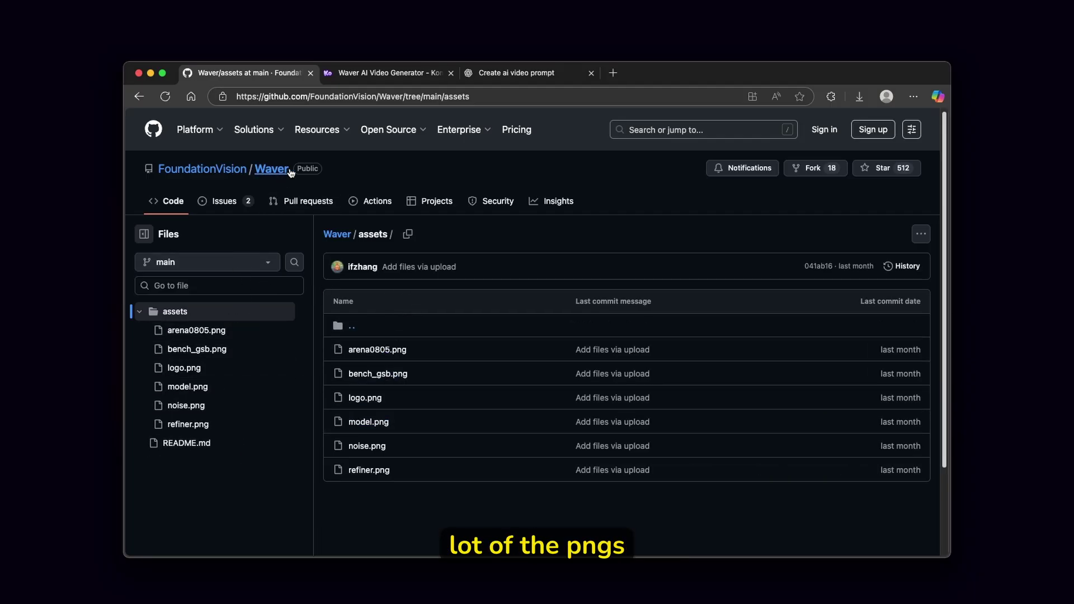
pyautogui.click(272, 169)
pyautogui.scroll(-4, 511, 240)
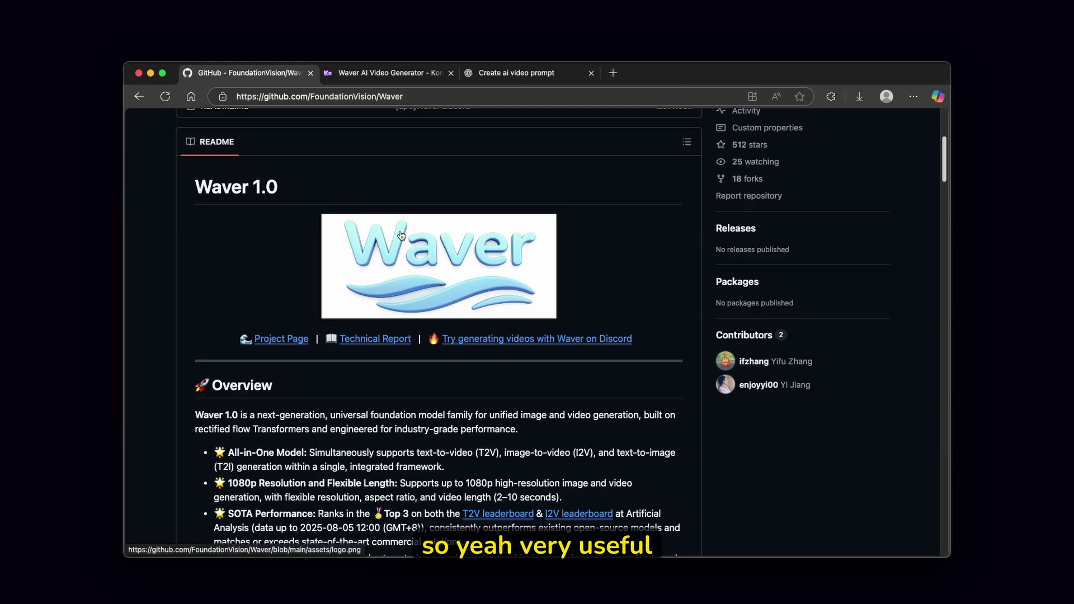
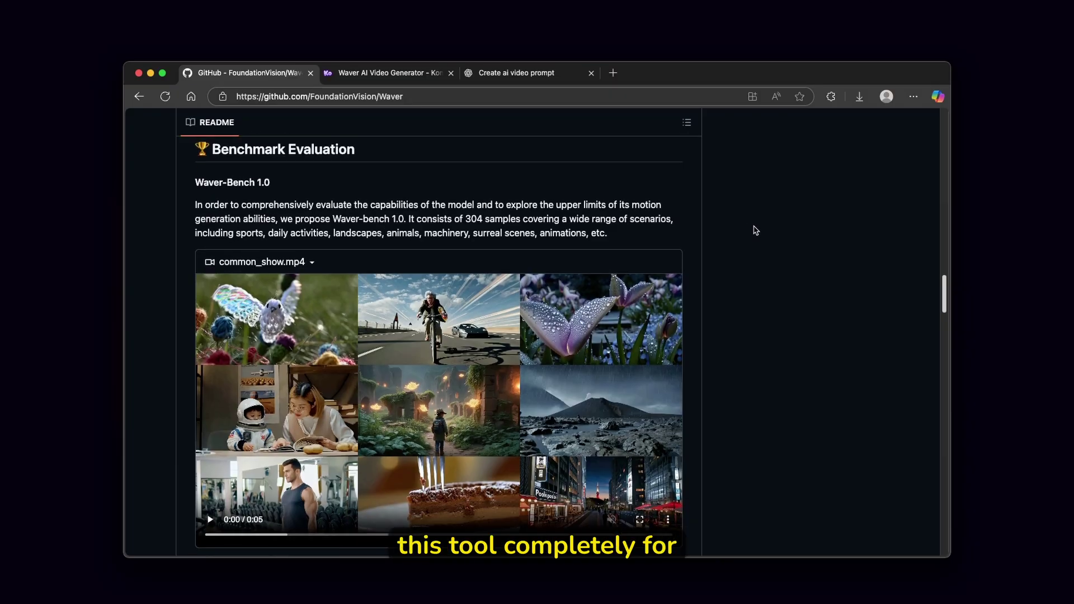
# Review the README's Hermes Motion Testset and Introduction of Waver1.0 sections.
pyautogui.scroll(-15, 756, 231)
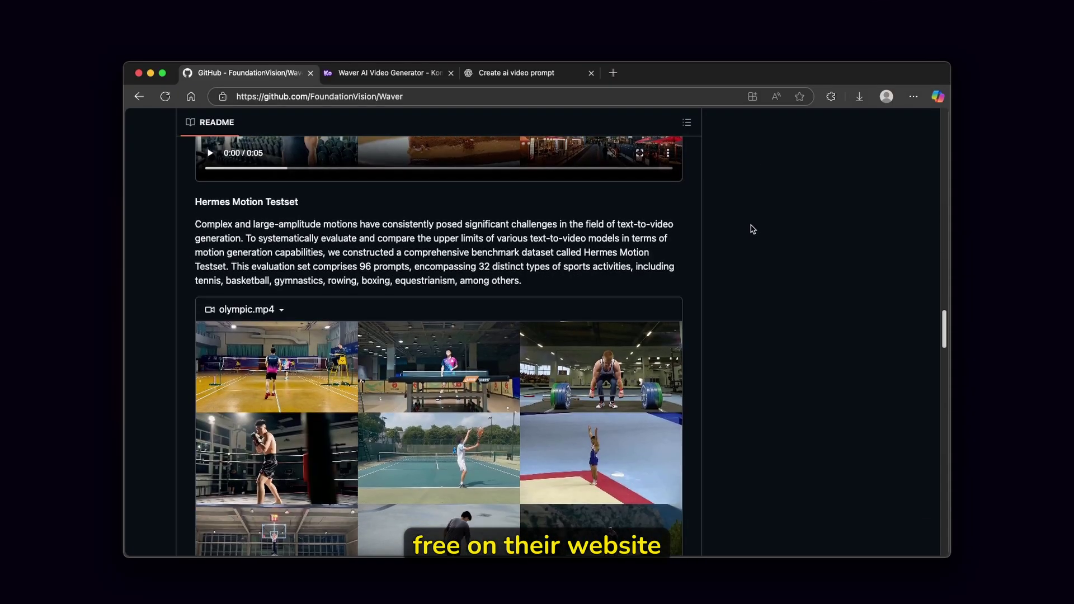
pyautogui.scroll(-20, 752, 230)
pyautogui.scroll(5, 751, 228)
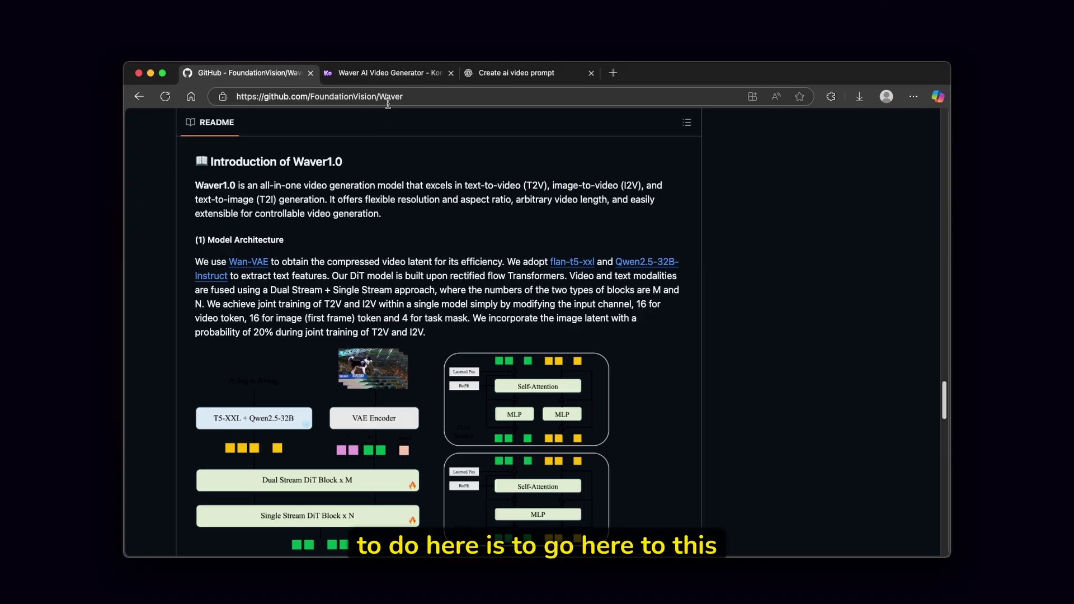
# Switch to KomikoAI's Waver AI Video Generator page, sign in with Google and check the account menu.
pyautogui.click(392, 72)
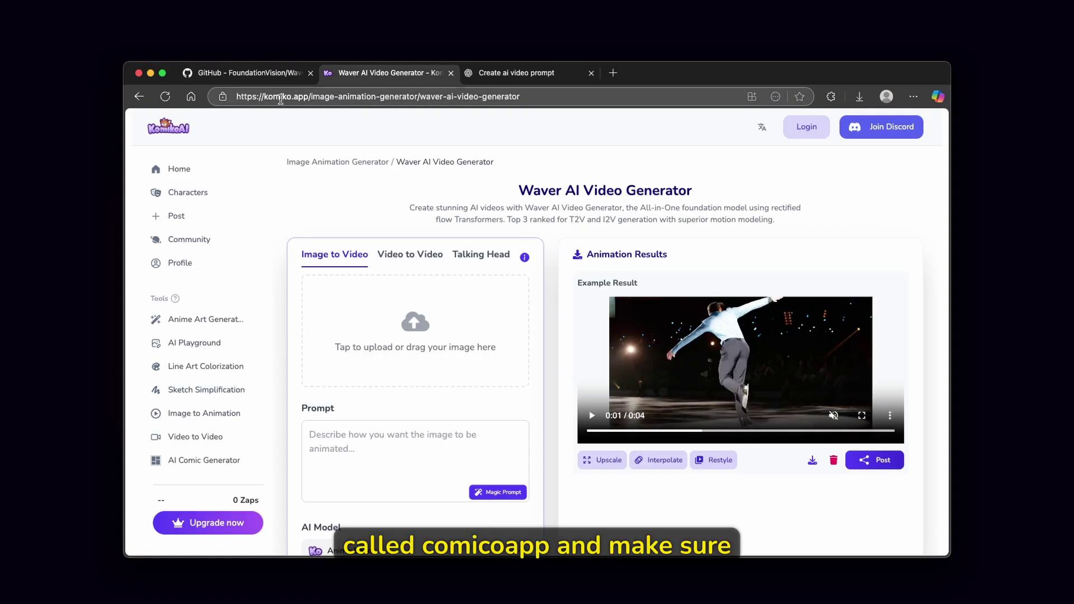
pyautogui.click(805, 128)
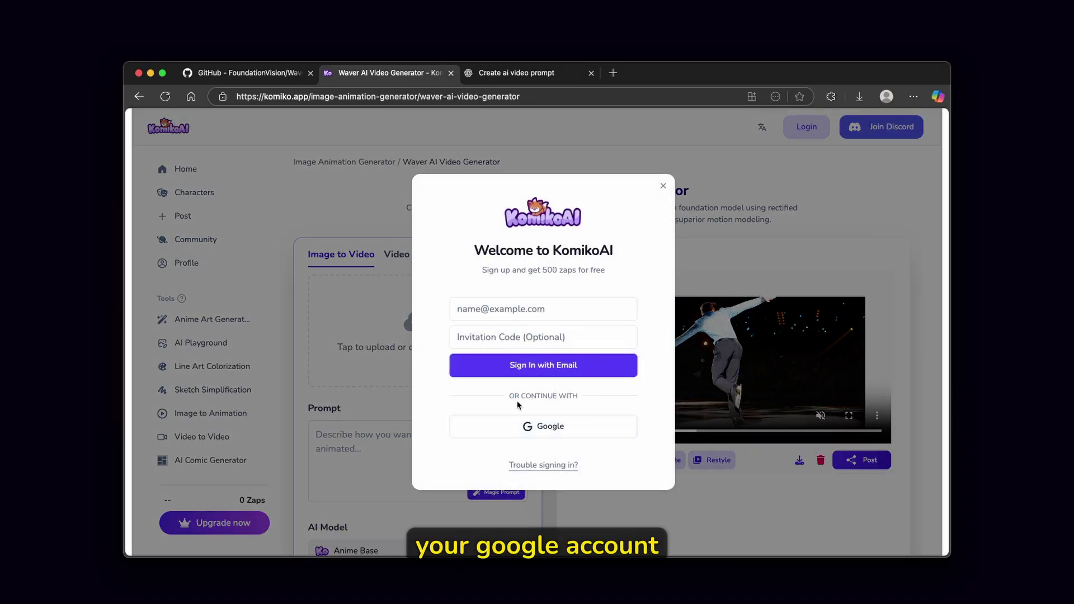
pyautogui.click(550, 426)
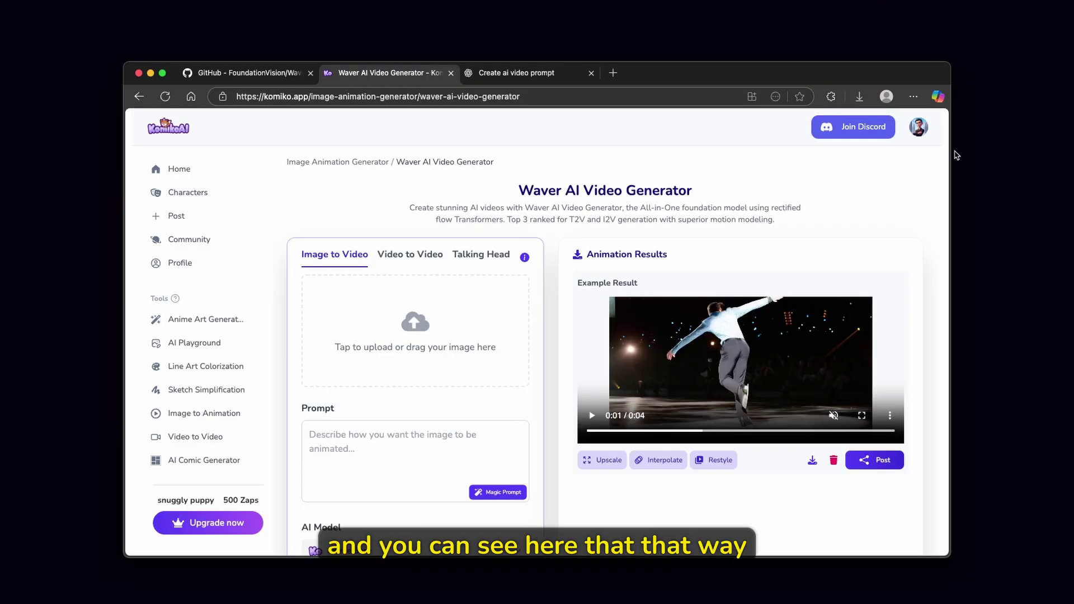
pyautogui.click(918, 128)
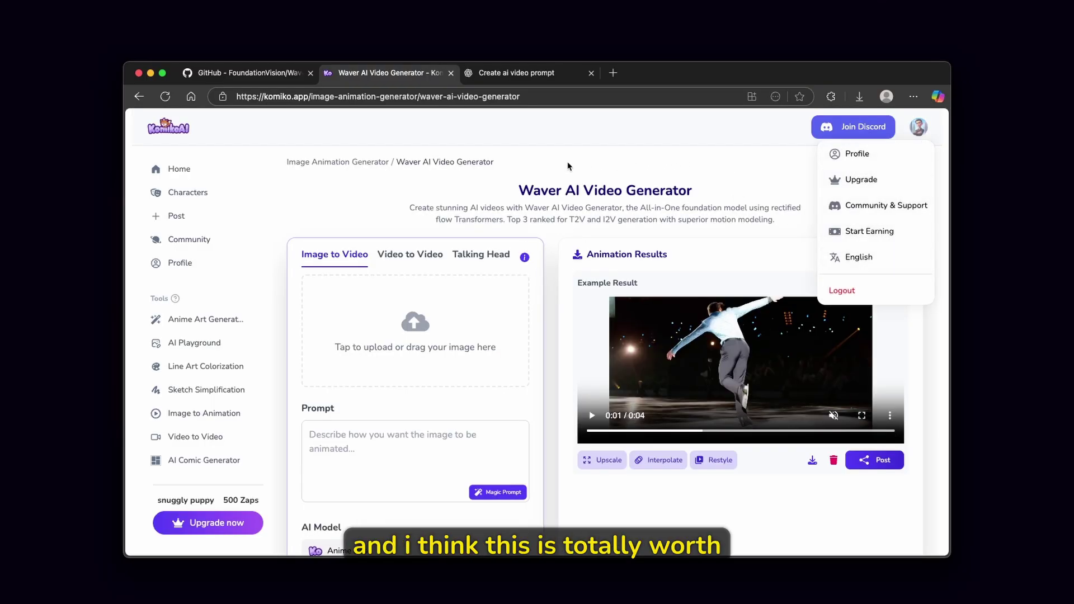
pyautogui.click(522, 170)
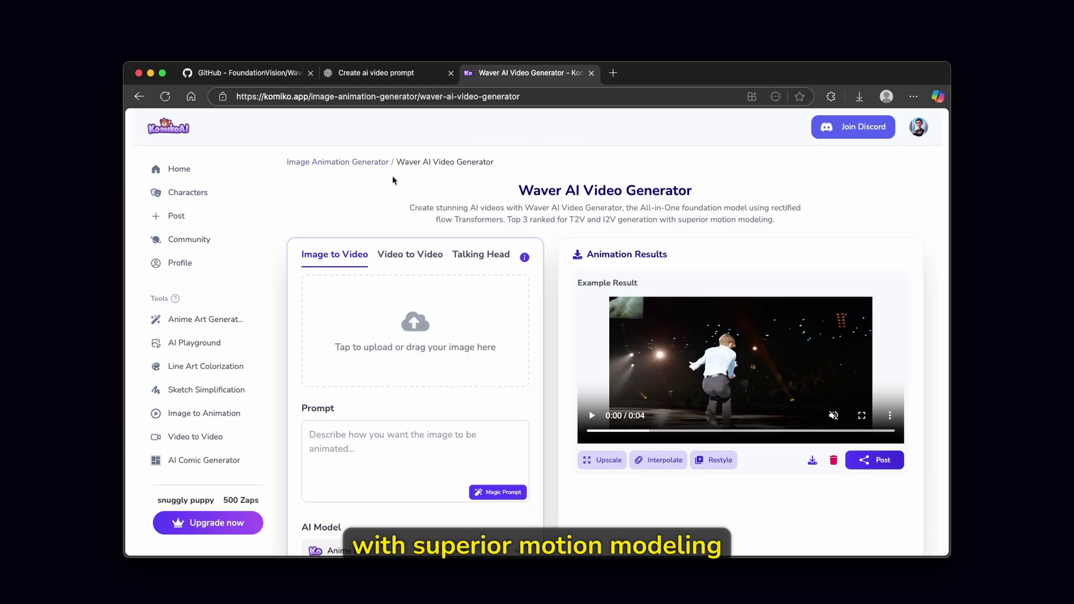
# Examine the Image to Video form, including its upload area, prompt field, available AI models and duration setting.
pyautogui.scroll(-2, 394, 180)
pyautogui.scroll(2, 526, 188)
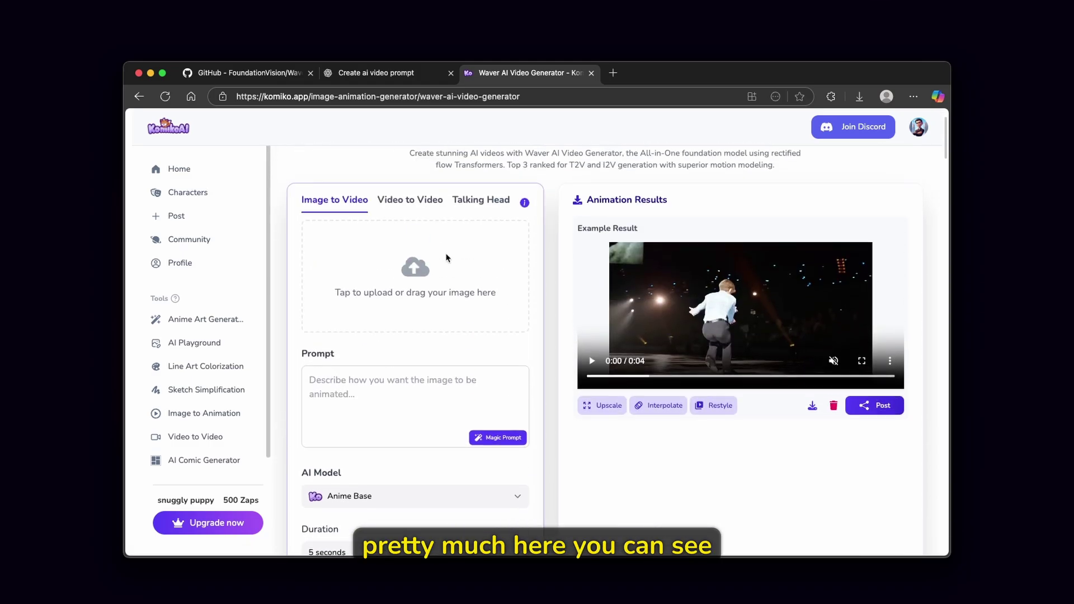
pyautogui.moveTo(520, 189); pyautogui.dragTo(720, 197)
pyautogui.scroll(-3, 395, 427)
pyautogui.click(410, 438)
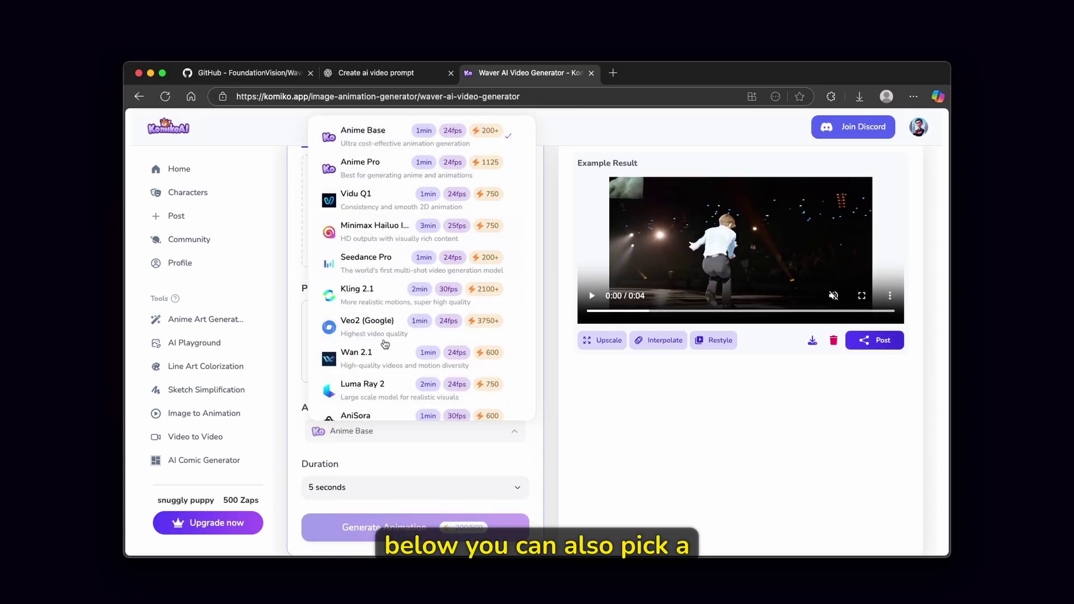
pyautogui.scroll(-2, 417, 341)
pyautogui.click(415, 415)
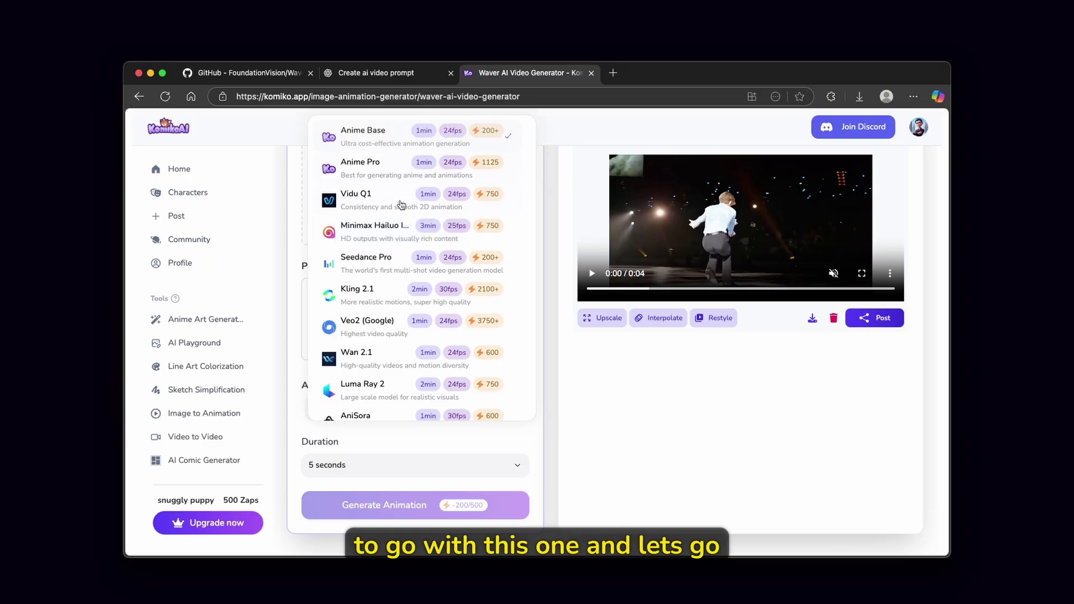
pyautogui.scroll(-2, 400, 204)
pyautogui.scroll(5, 397, 333)
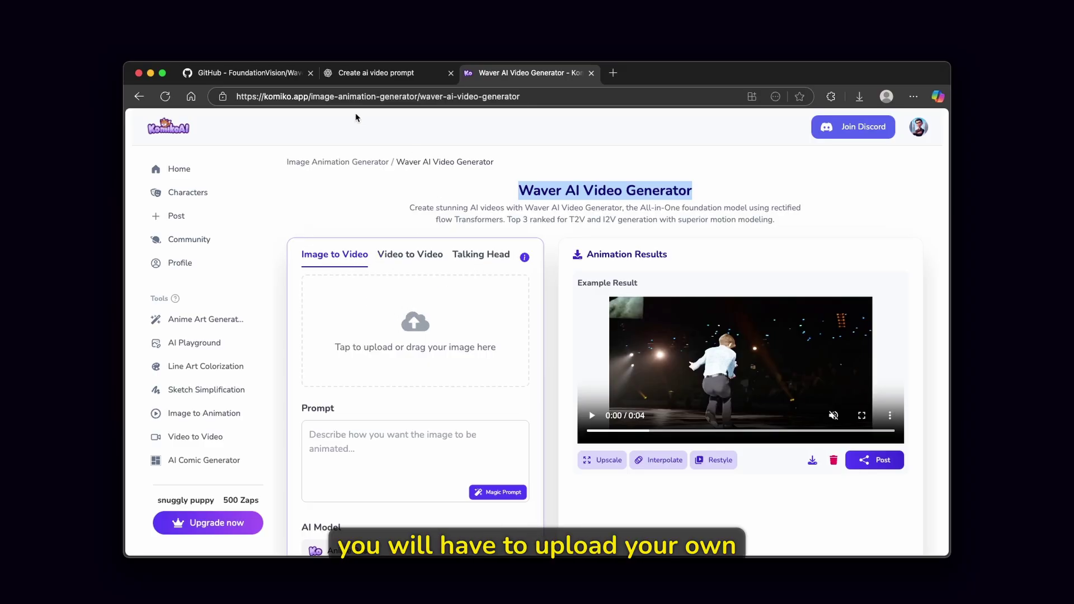
# Switch to ChatGPT, launch Sora from there and open the flamingo over Red Square picture in the Images gallery.
pyautogui.click(369, 73)
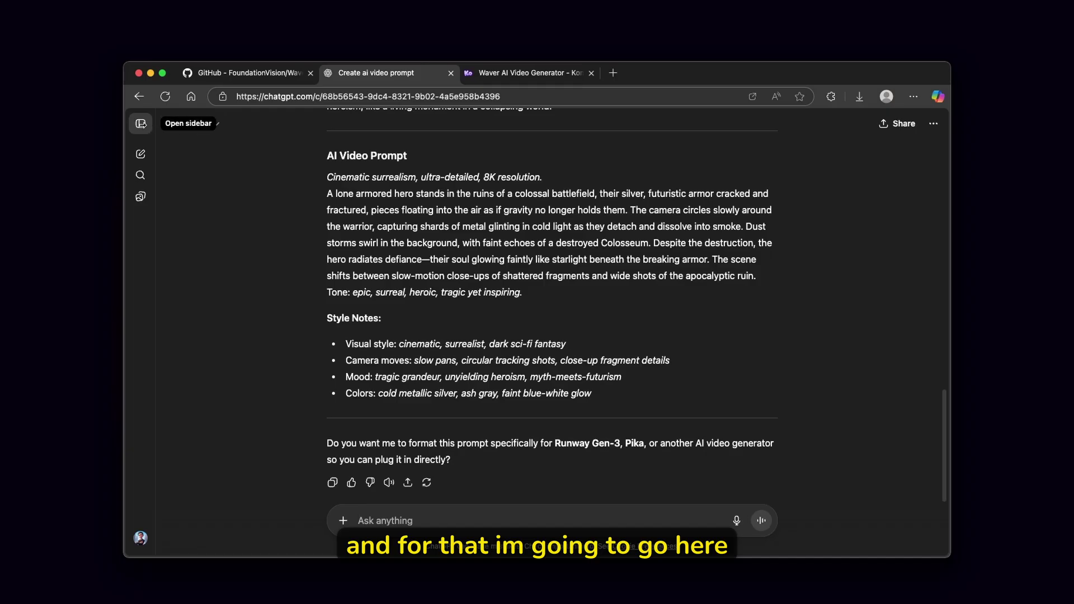
pyautogui.click(140, 123)
pyautogui.click(267, 222)
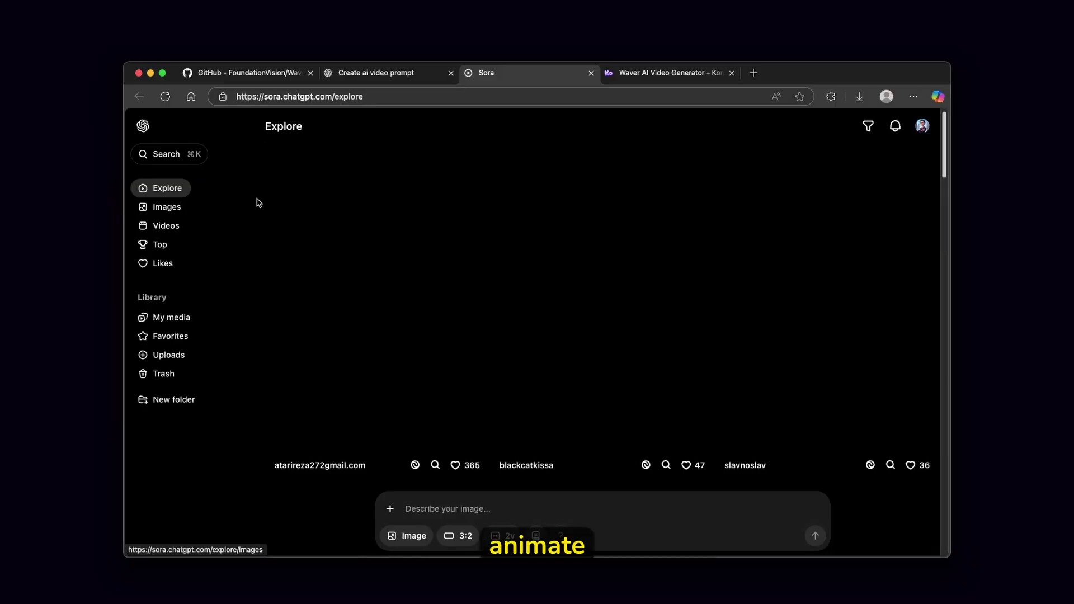
pyautogui.click(173, 208)
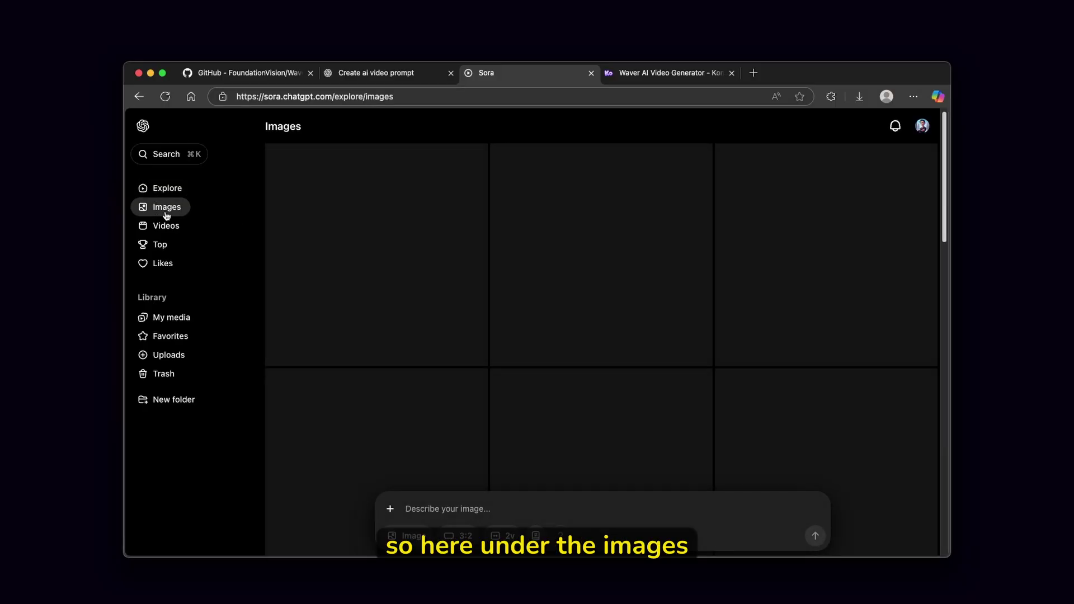
pyautogui.scroll(-3, 731, 258)
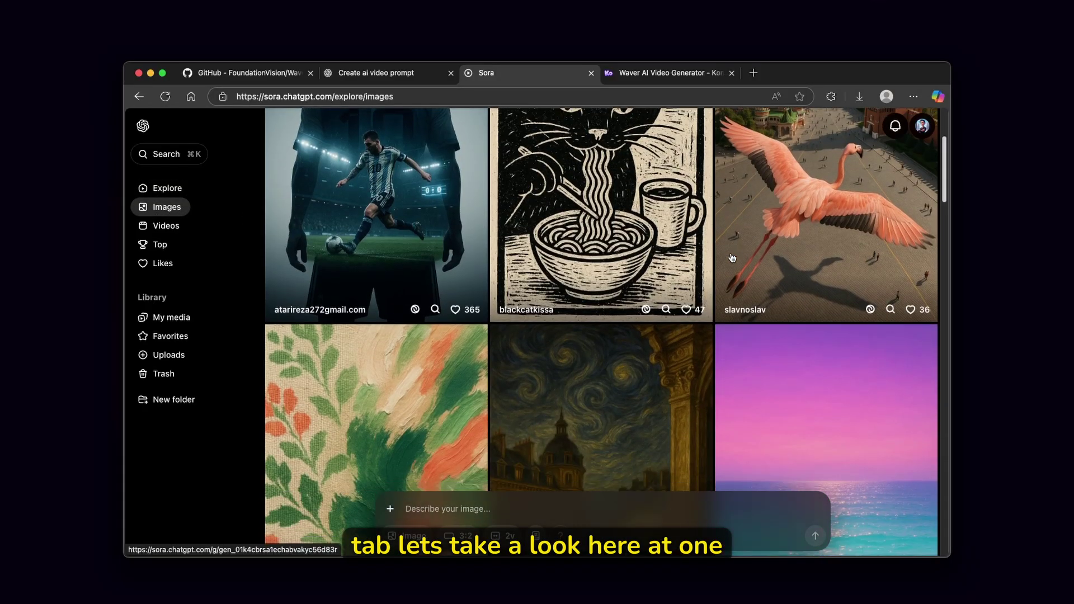
pyautogui.click(794, 214)
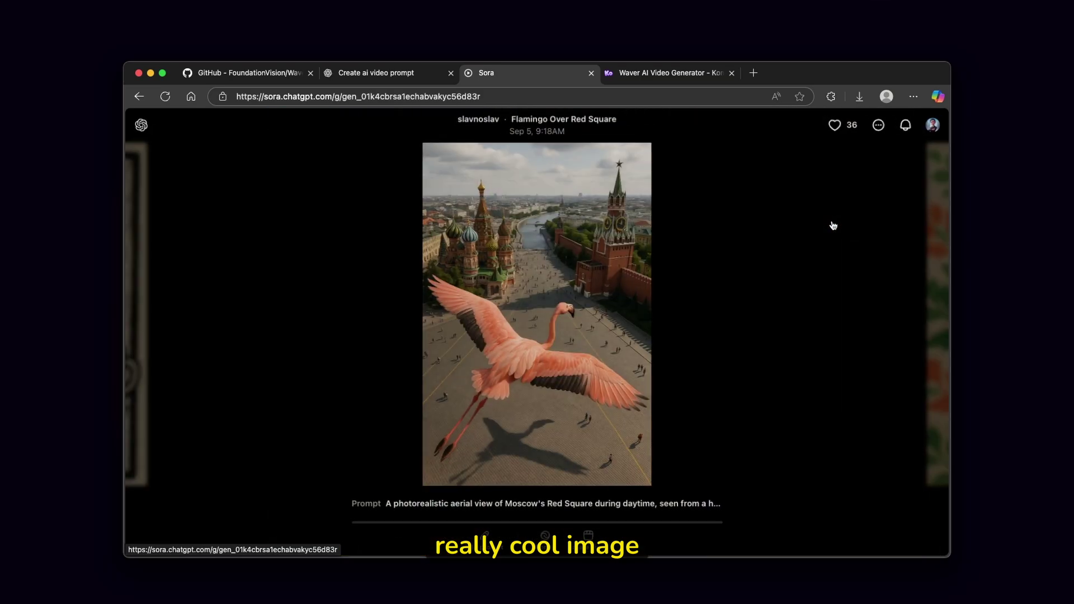
# Open the flamingo picture in its own browser tab and save it to the computer.
pyautogui.rightClick(564, 275)
pyautogui.click(615, 286)
pyautogui.click(638, 73)
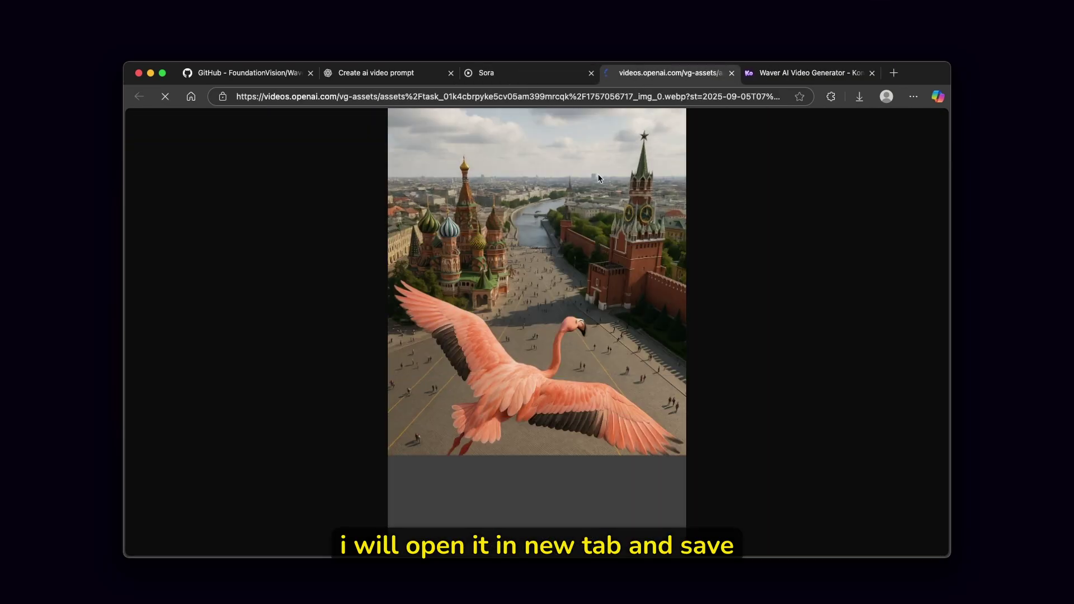
pyautogui.rightClick(565, 252)
pyautogui.click(635, 281)
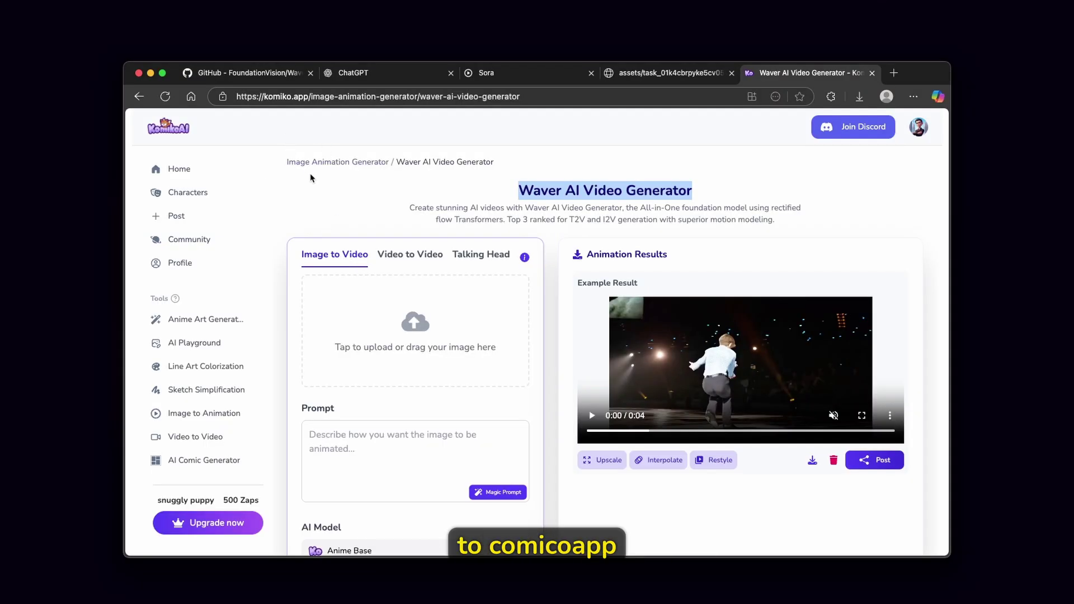
# Upload the saved flamingo PNG from Downloads as the source image for KomikoAI's Image to Video generator.
pyautogui.click(421, 326)
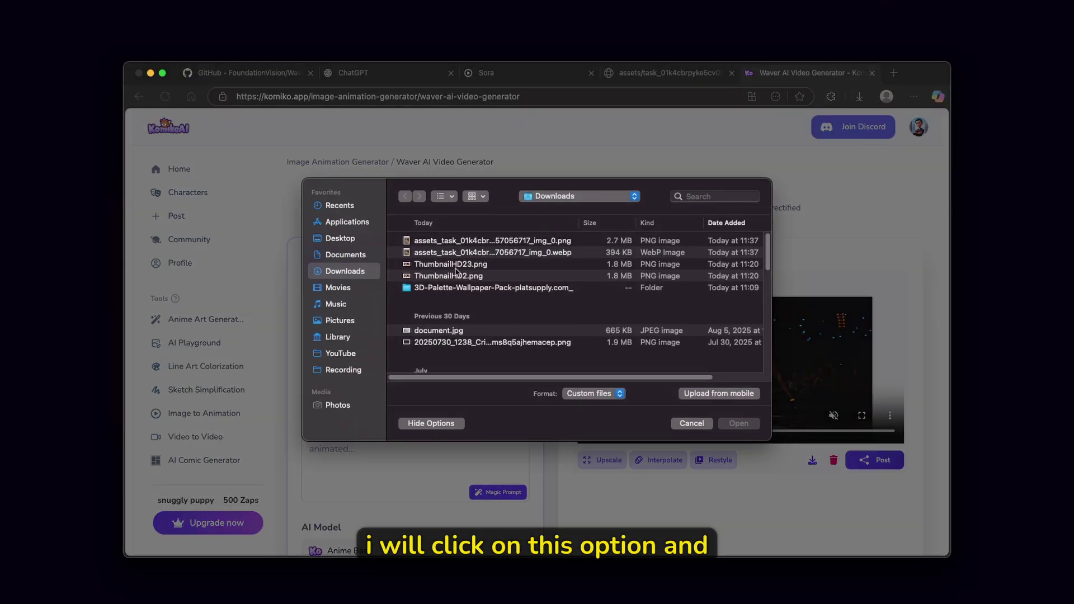
pyautogui.doubleClick(579, 242)
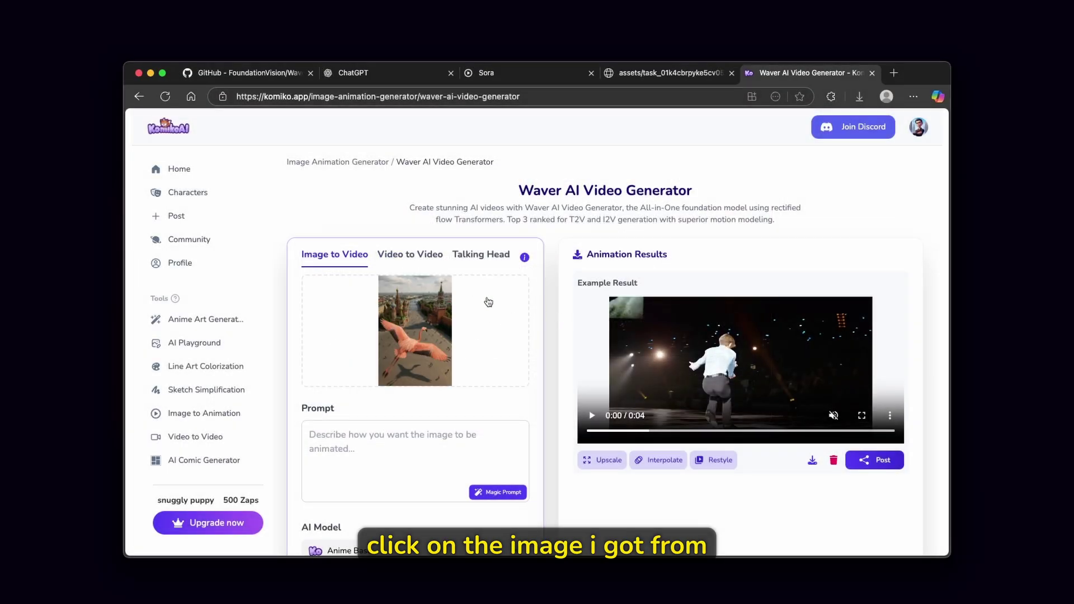
pyautogui.scroll(-3, 423, 313)
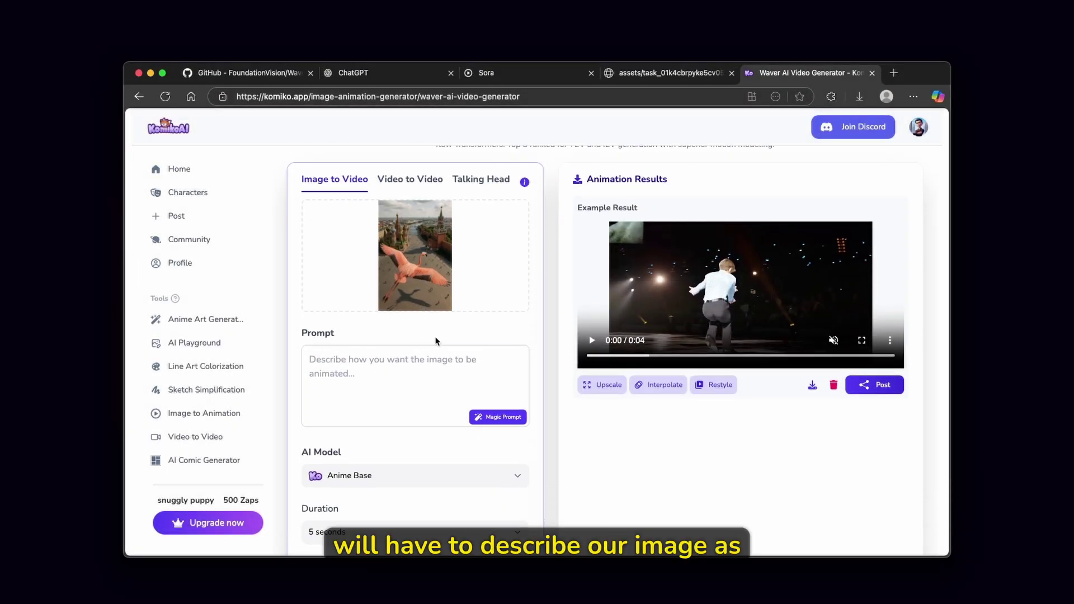
# Switch to ChatGPT and attach the saved flamingo PNG from Downloads to a new message.
pyautogui.click(390, 77)
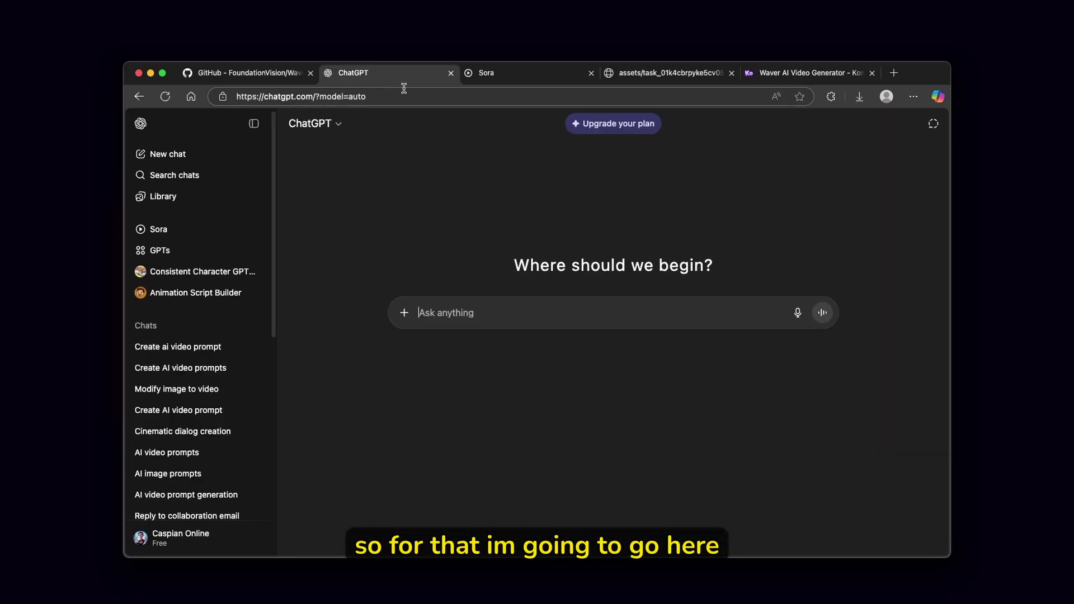
pyautogui.click(411, 314)
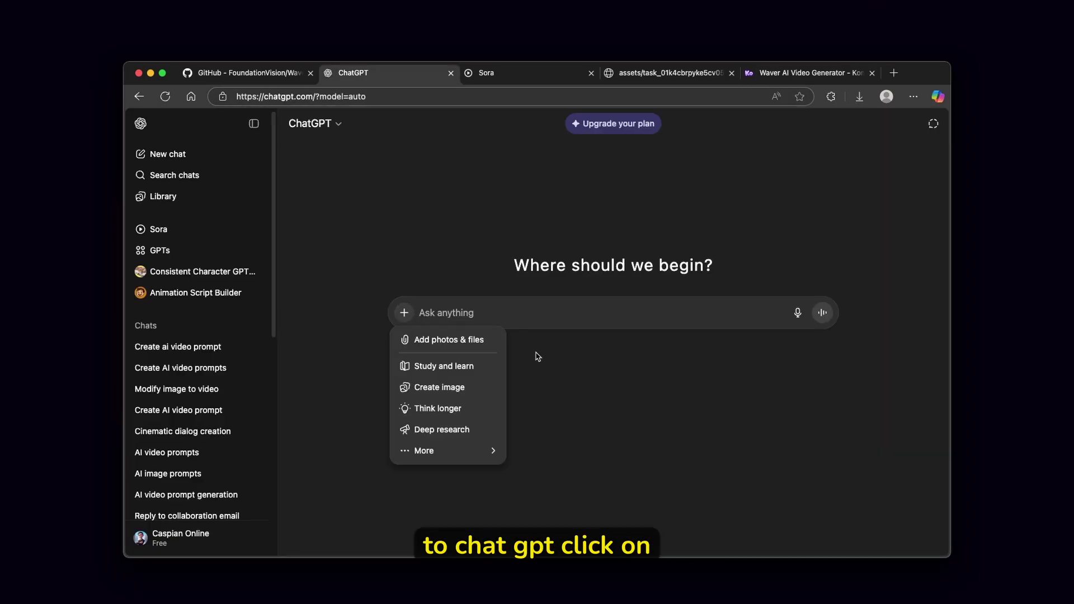
pyautogui.click(472, 341)
pyautogui.click(567, 242)
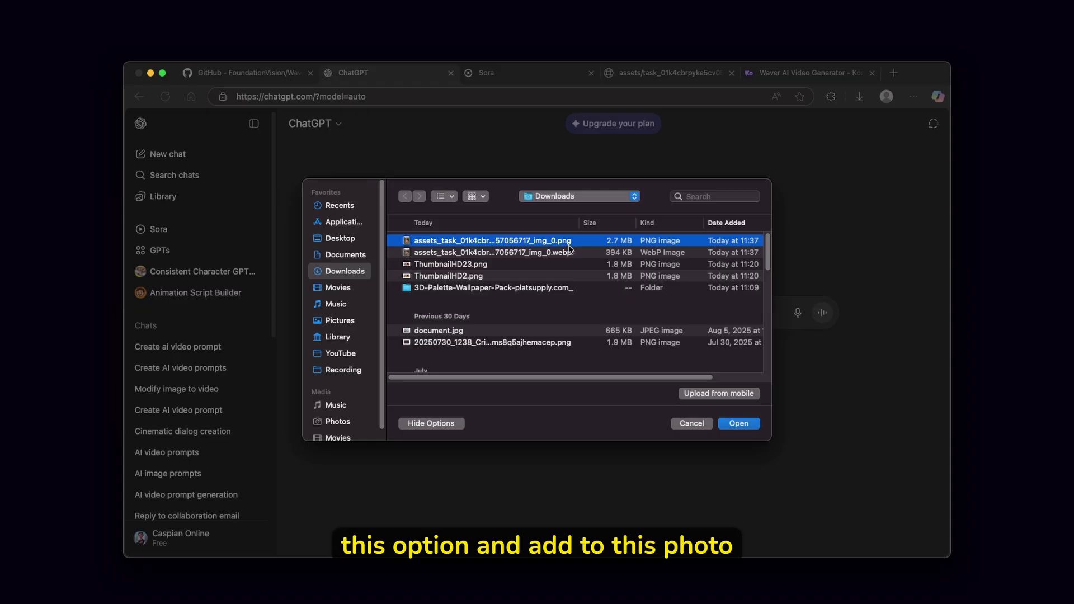
pyautogui.click(737, 422)
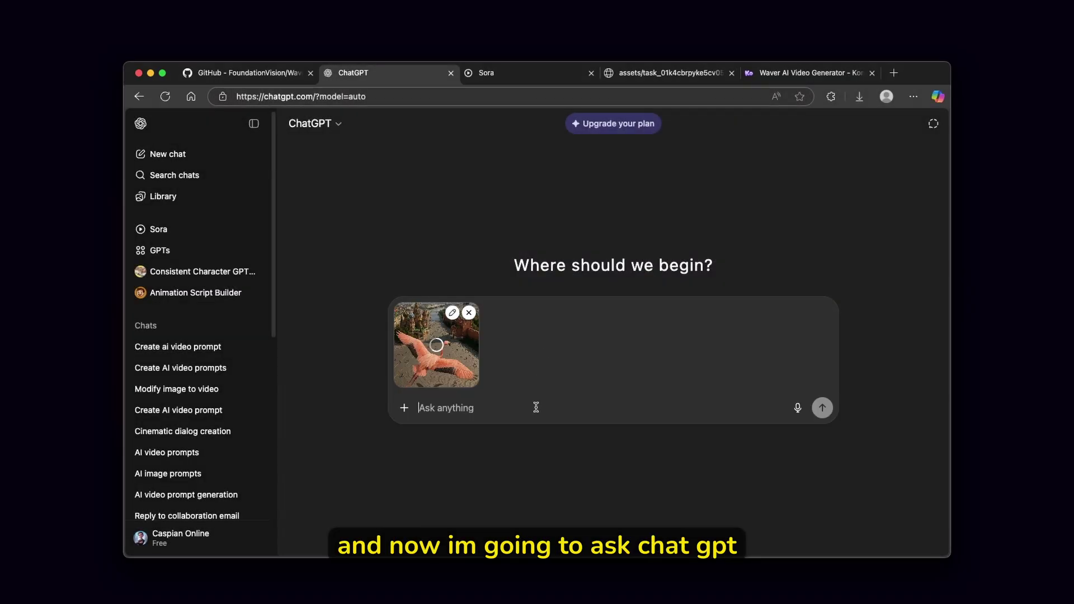
# Send ChatGPT the request "describe this image and create an ai video prompt" along with the attached picture.
pyautogui.write('des')
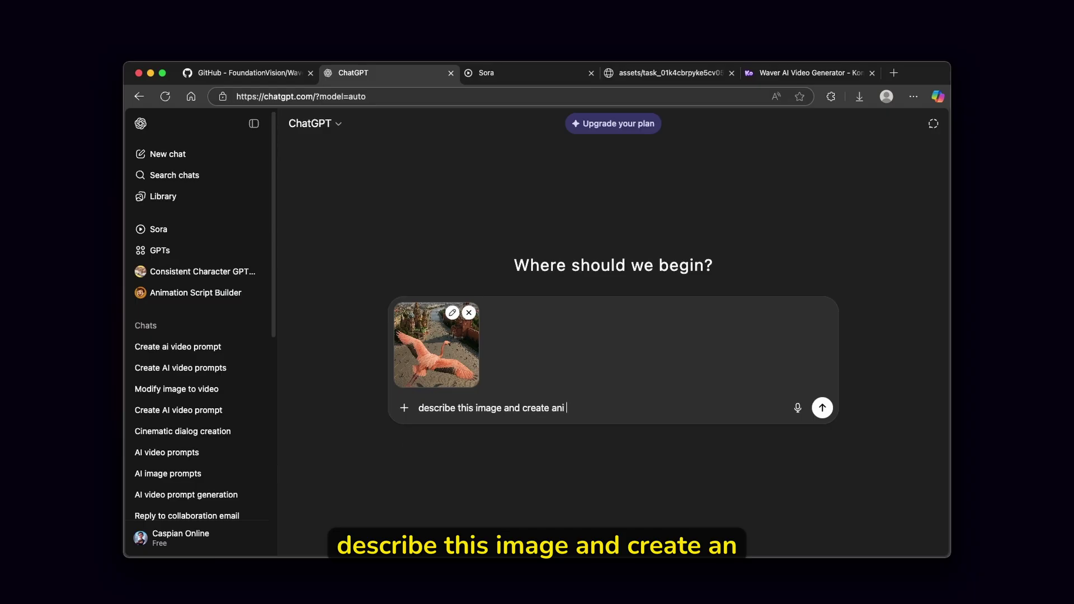
pyautogui.press('BackSpace')
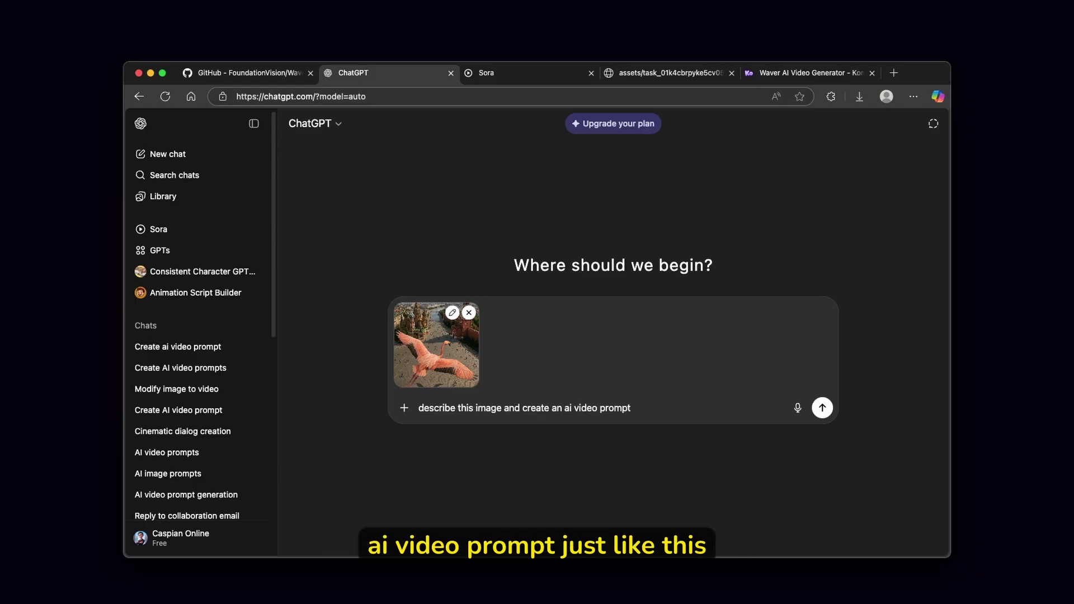
pyautogui.press('Return')
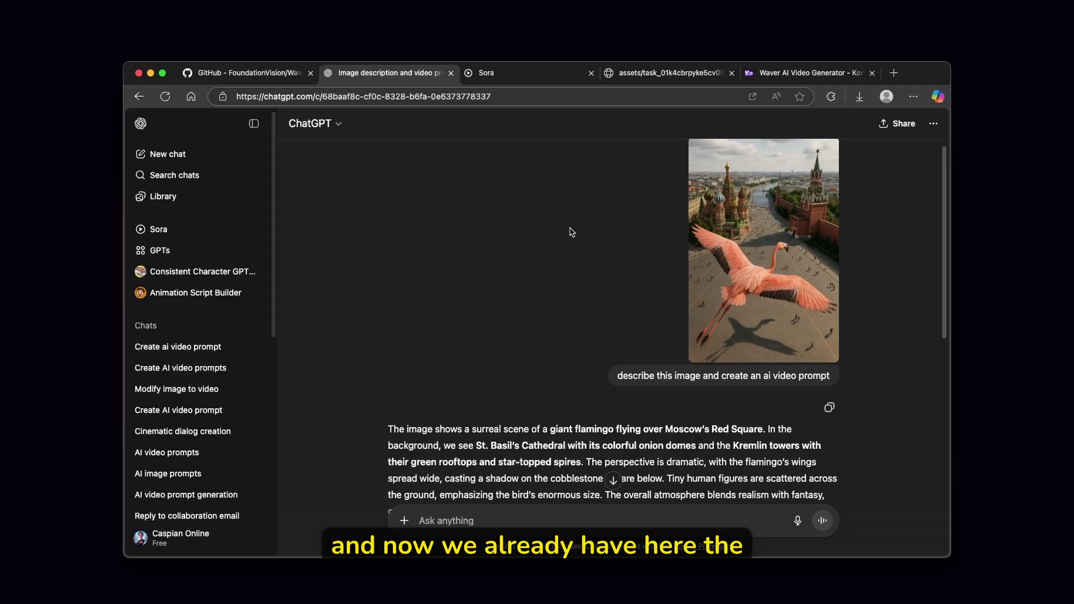
# Copy the AI video prompt from ChatGPT's reply, from "cinematic aerial shot of Moscow's Red Square" through "majestic atmosphere.".
pyautogui.scroll(-2, 401, 150)
pyautogui.scroll(-5, 496, 293)
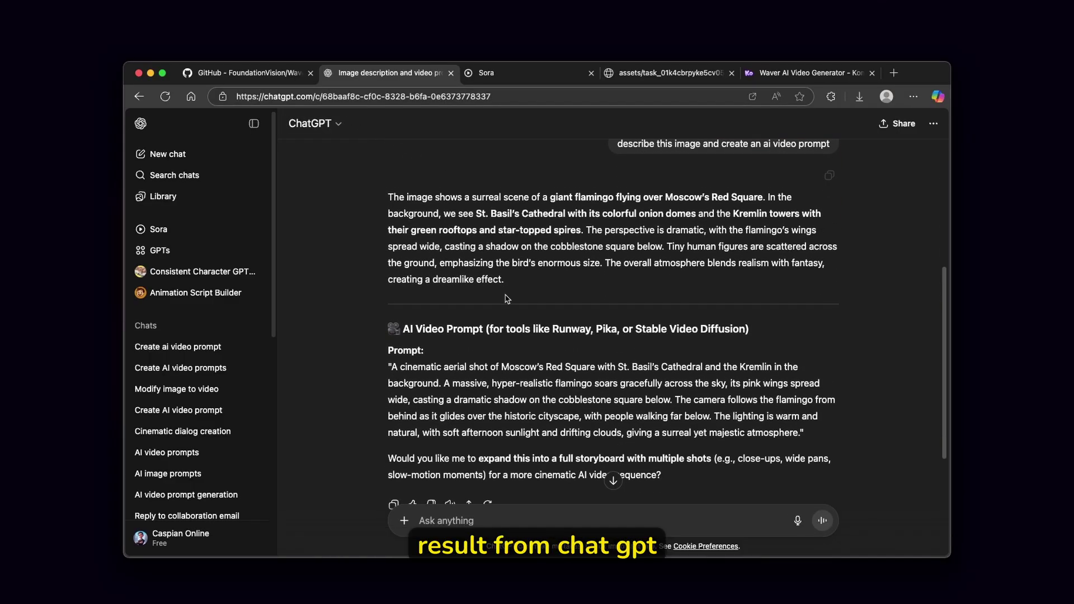
pyautogui.moveTo(393, 290)
pyautogui.mouseDown()
pyautogui.moveTo(443, 289)
pyautogui.moveTo(801, 364)
pyautogui.moveTo(626, 304)
pyautogui.moveTo(391, 287)
pyautogui.mouseUp()
pyautogui.press('super+c')
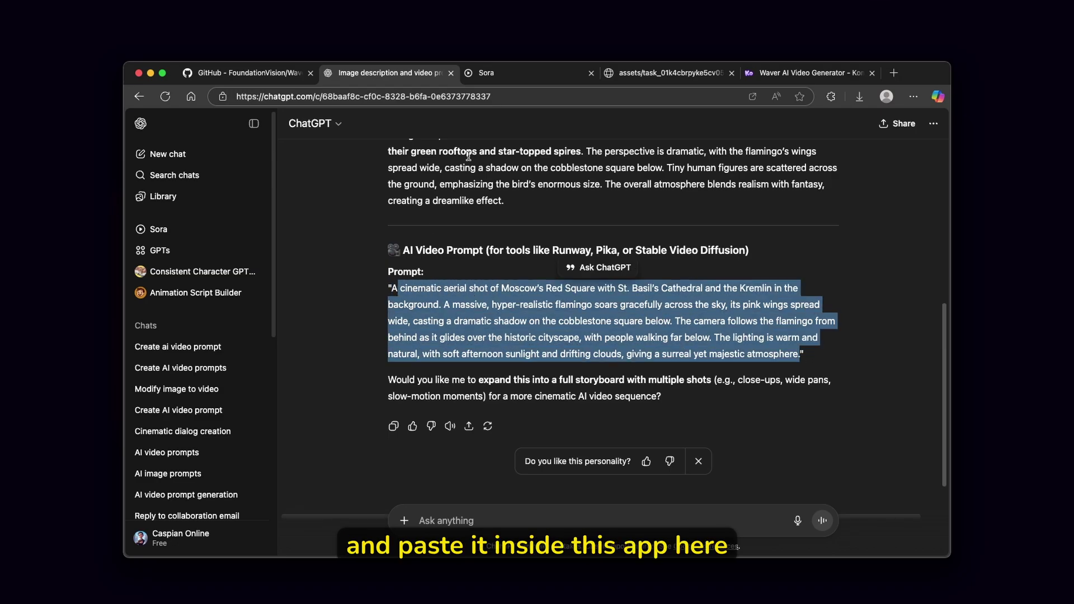
# Switch to KomikoAI's Waver AI Video Generator and paste the copied cinematic prompt into the Image to Video form.
pyautogui.click(806, 73)
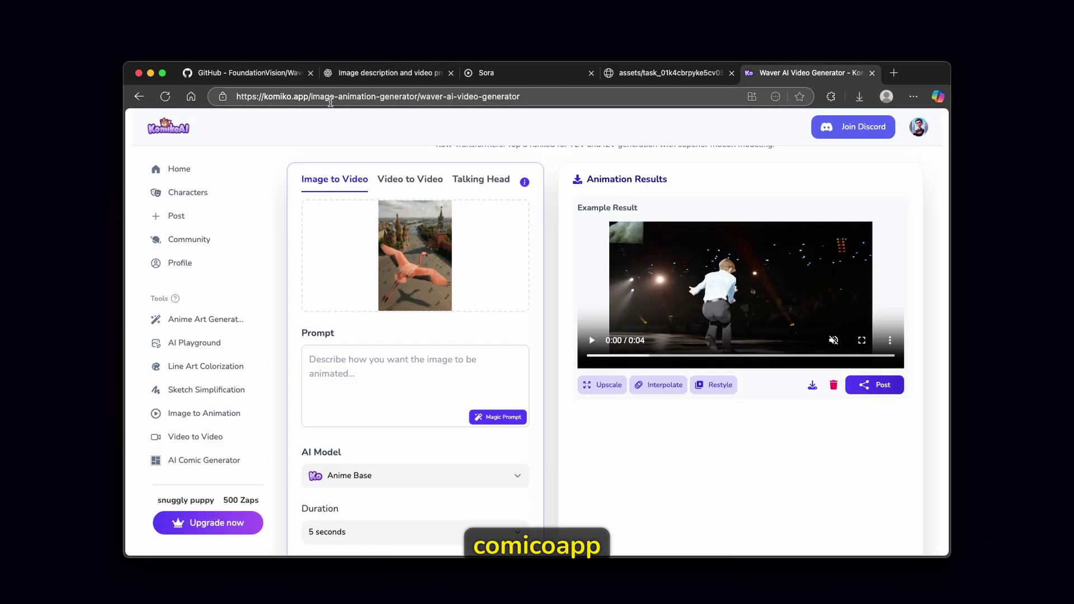
pyautogui.click(411, 96)
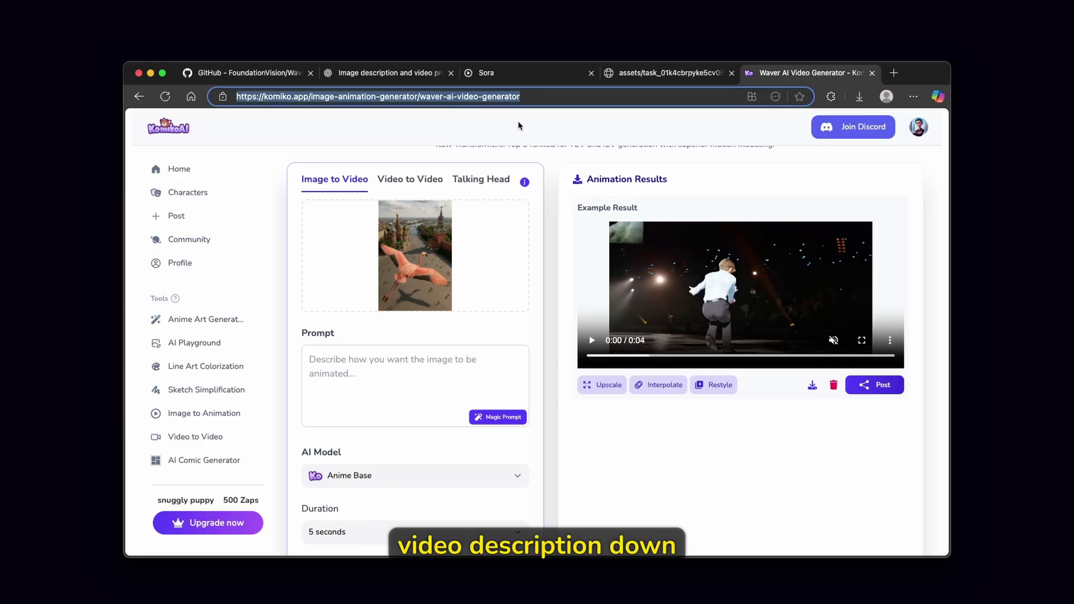
pyautogui.scroll(2, 556, 176)
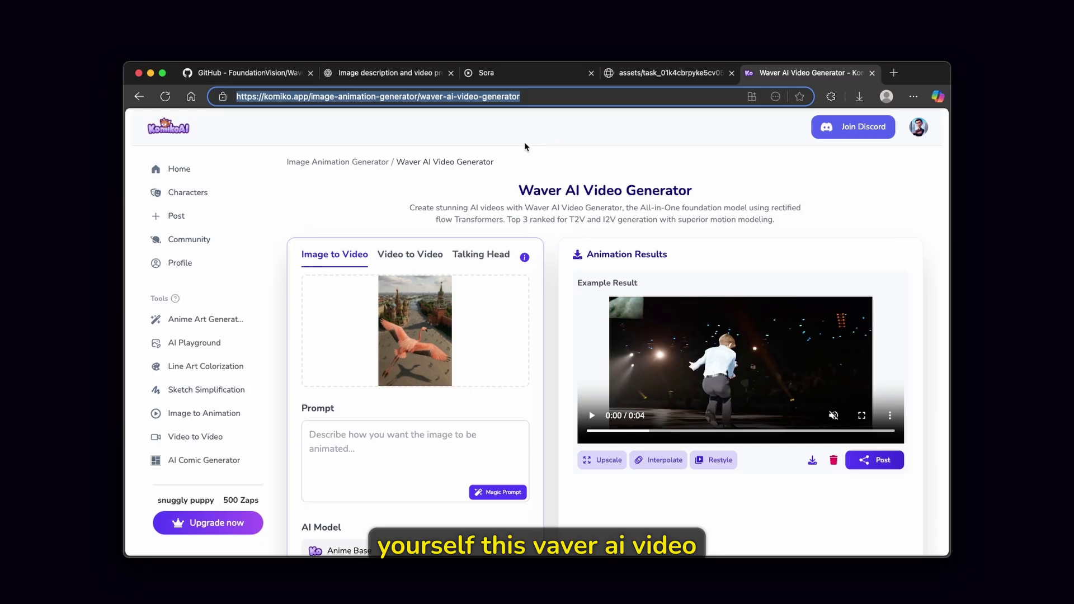
pyautogui.scroll(-5, 710, 184)
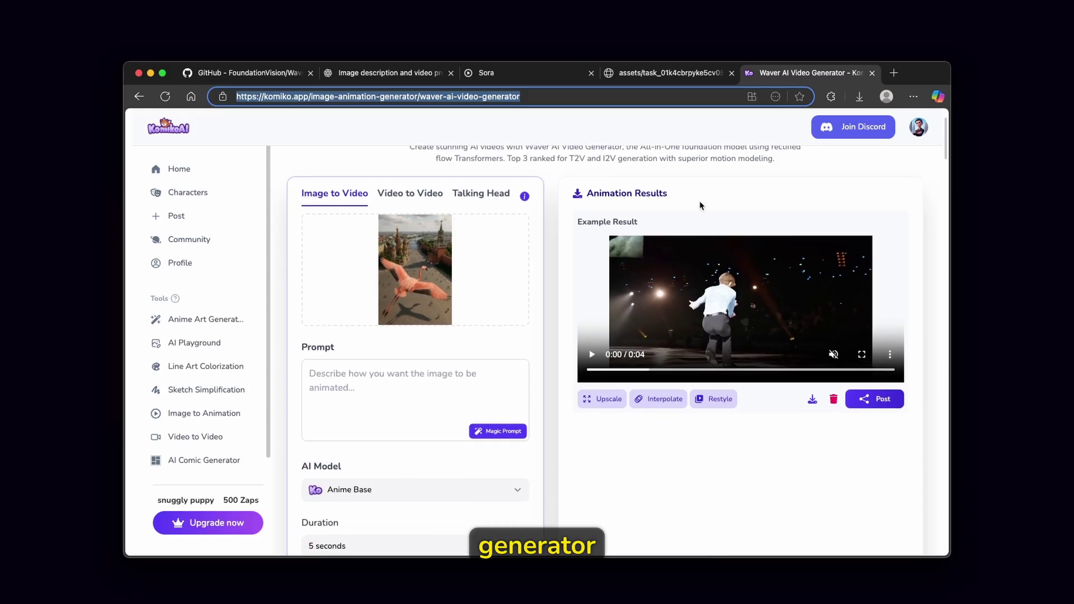
pyautogui.click(331, 229)
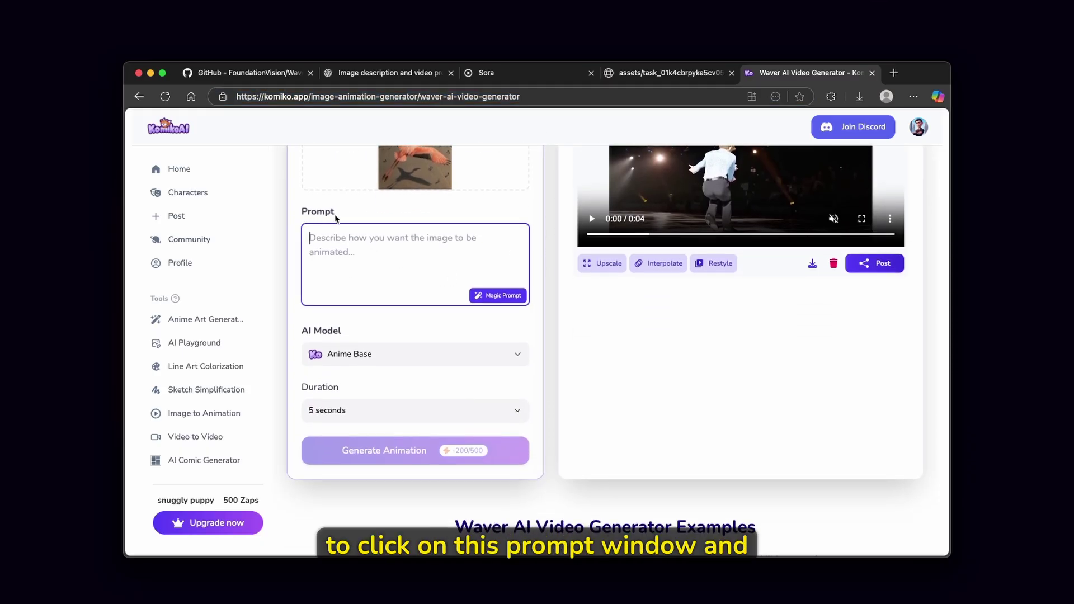
pyautogui.press('super+v')
pyautogui.scroll(3, 432, 314)
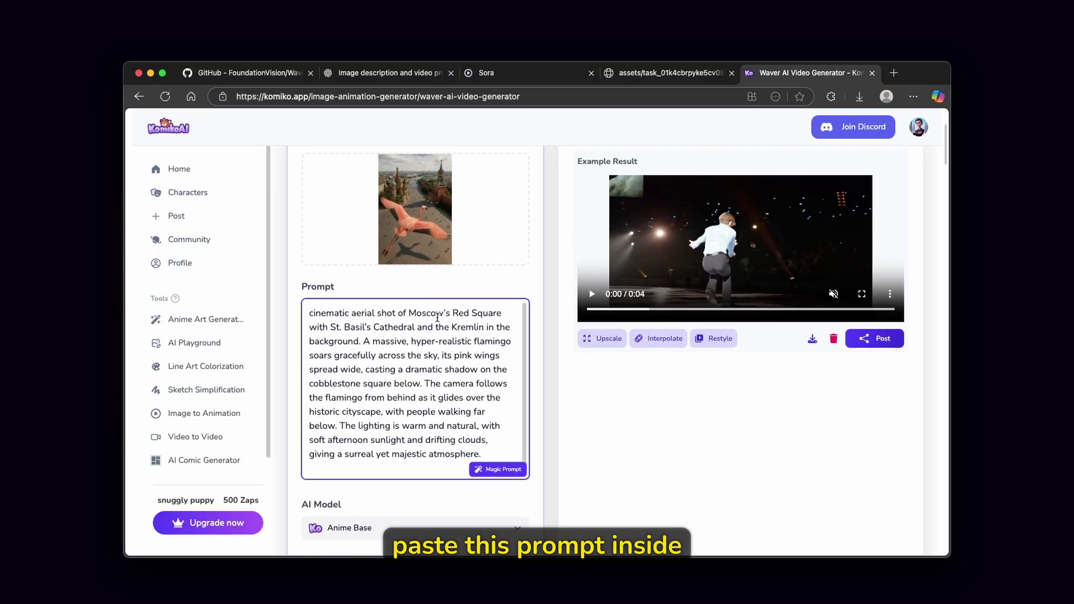
pyautogui.scroll(-5, 432, 315)
pyautogui.click(448, 346)
pyautogui.click(396, 393)
pyautogui.click(386, 346)
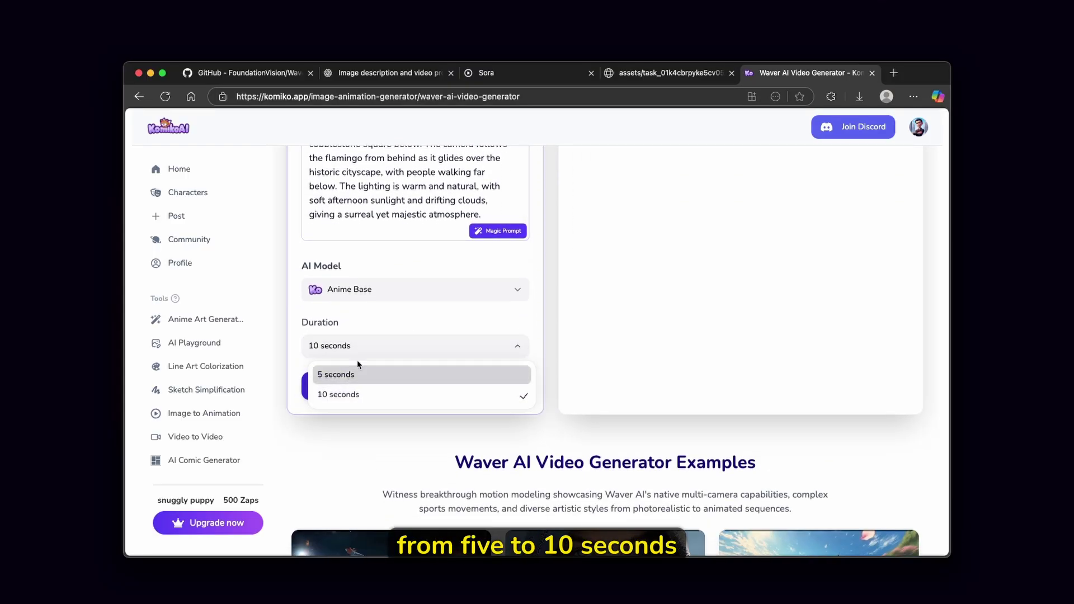
pyautogui.click(391, 374)
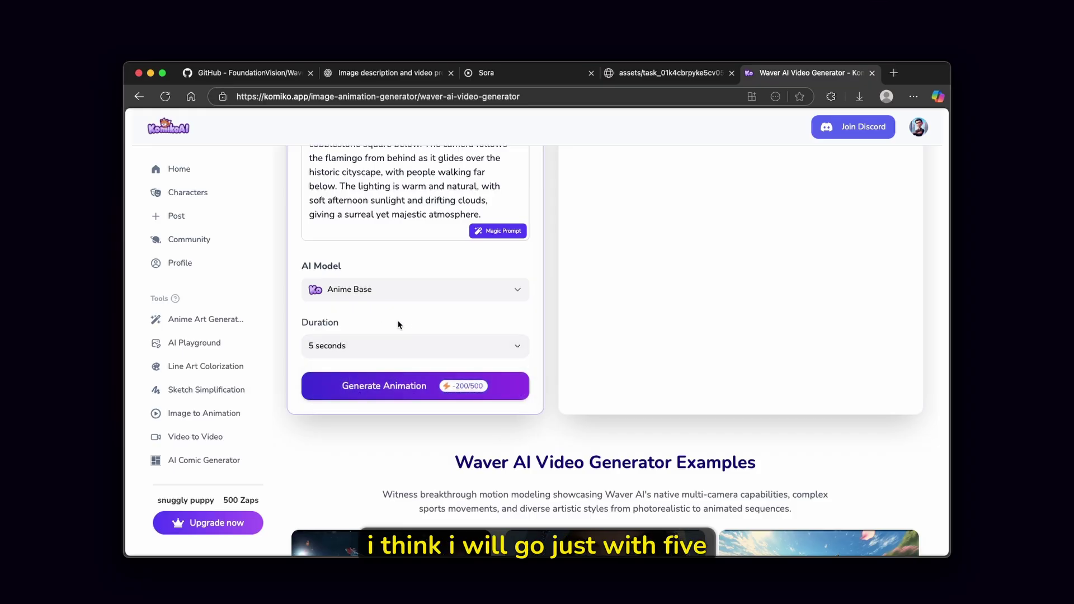
# Generate the 5-second flamingo animation with the Anime Base model and check its progress in the animation results.
pyautogui.click(411, 389)
pyautogui.scroll(2, 621, 302)
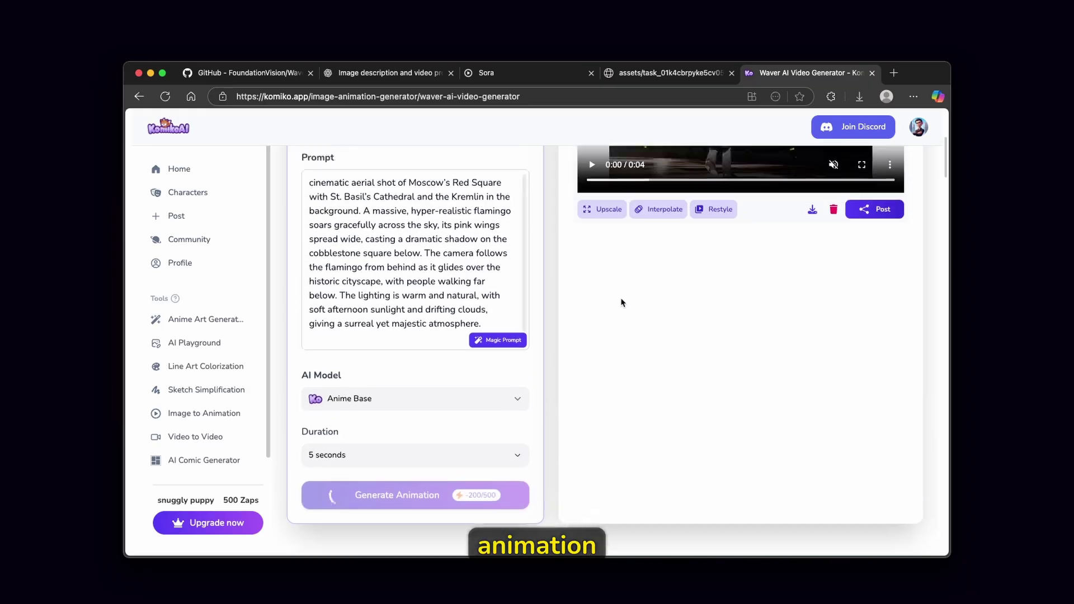
pyautogui.scroll(2, 618, 305)
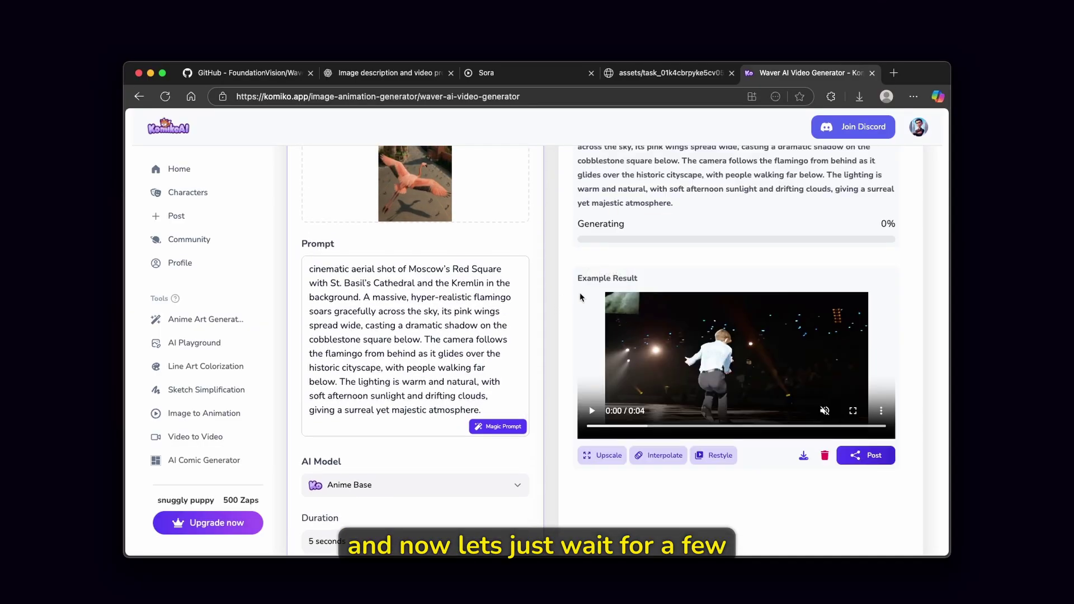
pyautogui.scroll(3, 578, 297)
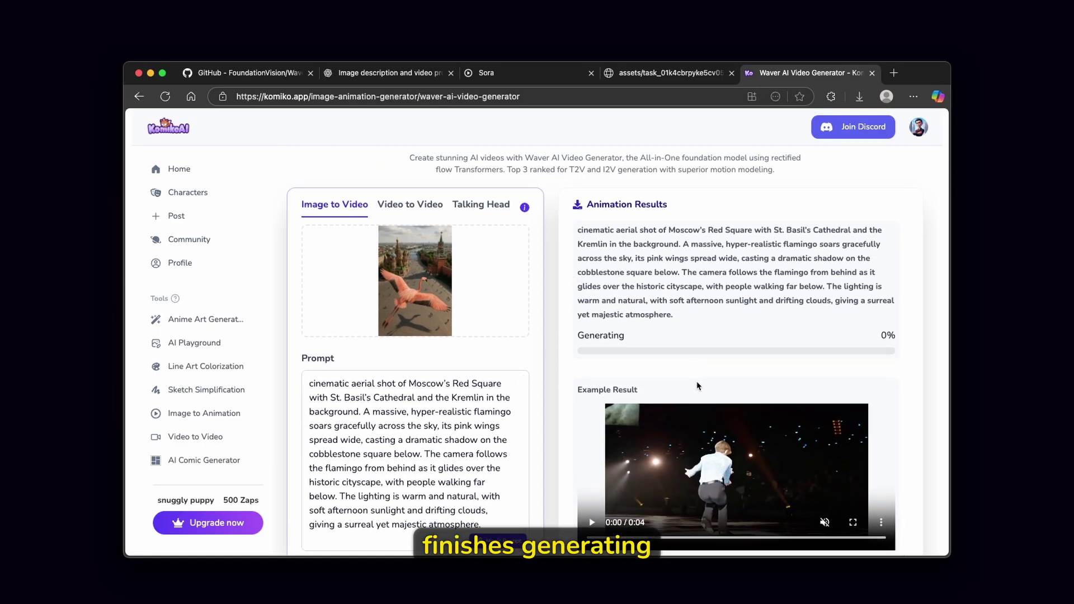
pyautogui.scroll(-15, 696, 385)
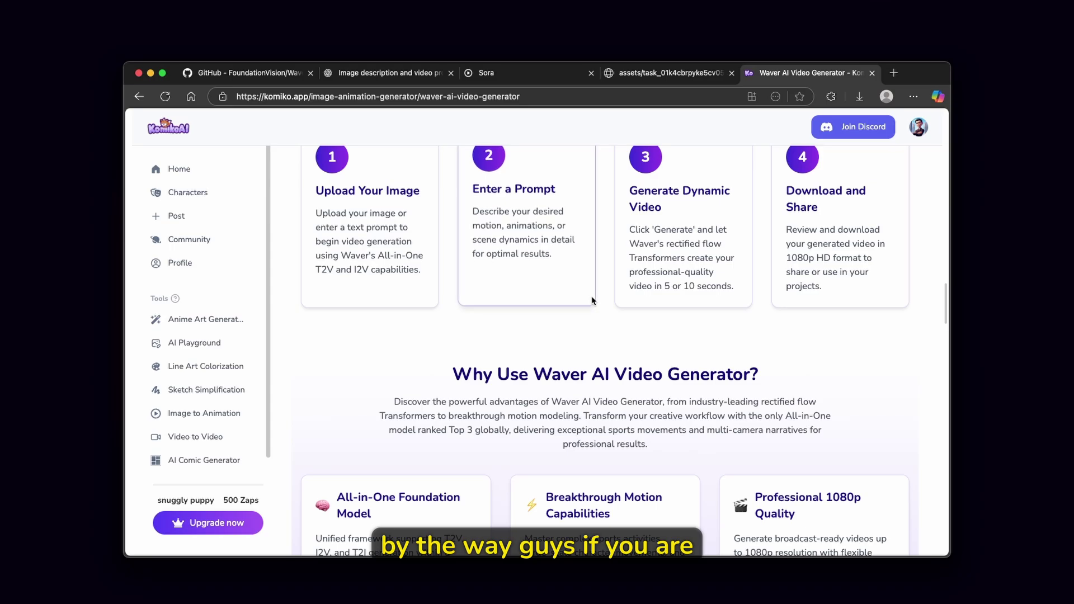
pyautogui.scroll(-4, 593, 300)
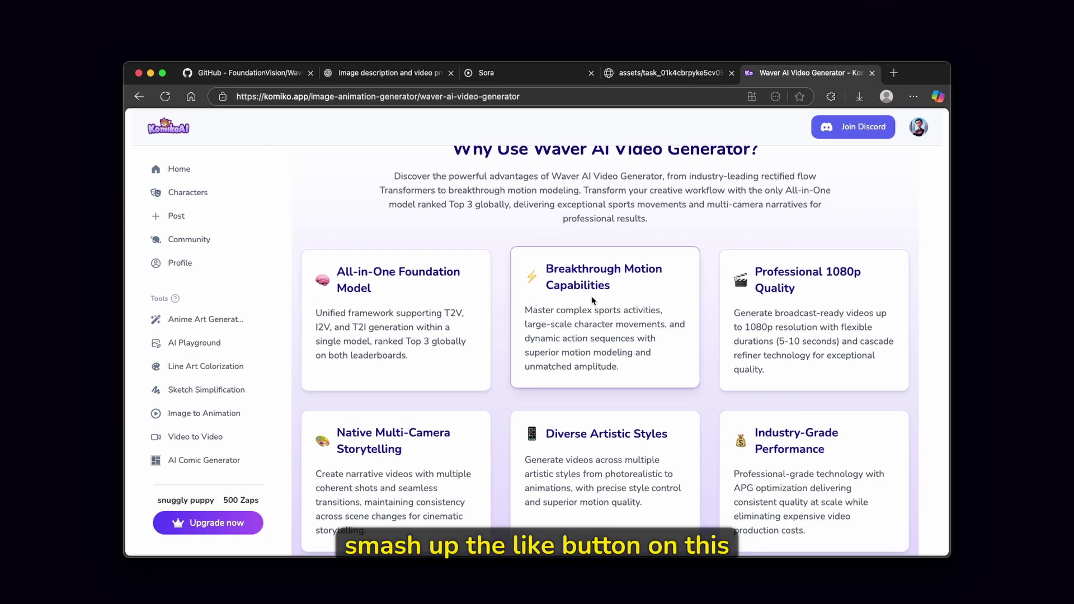
pyautogui.scroll(-10, 592, 300)
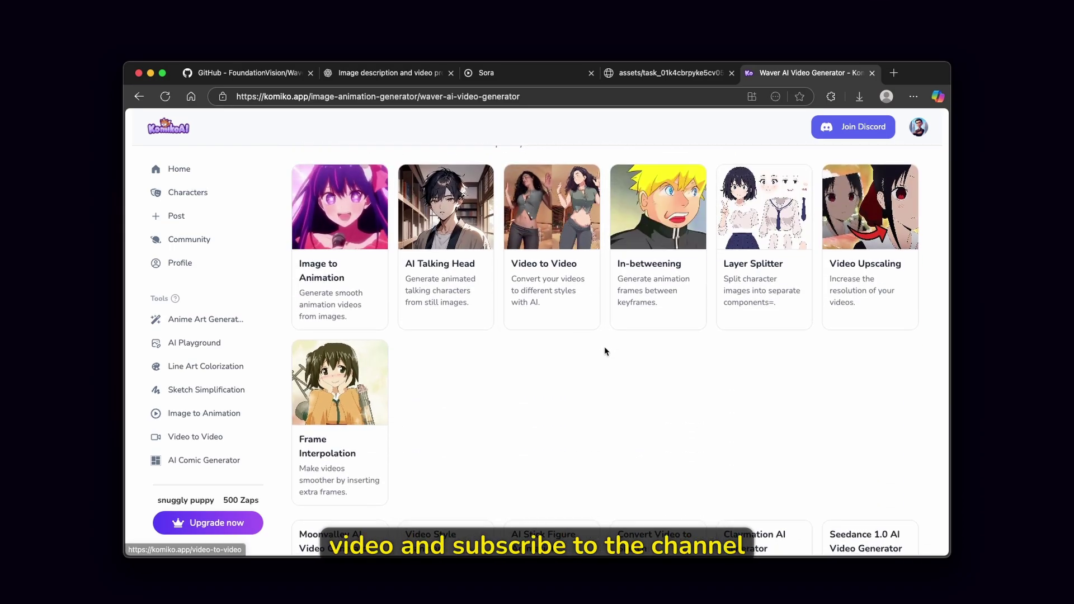
pyautogui.scroll(-5, 605, 348)
# Play the generated flamingo video in full screen from the animation results, and return to the generator page.
pyautogui.scroll(20, 604, 347)
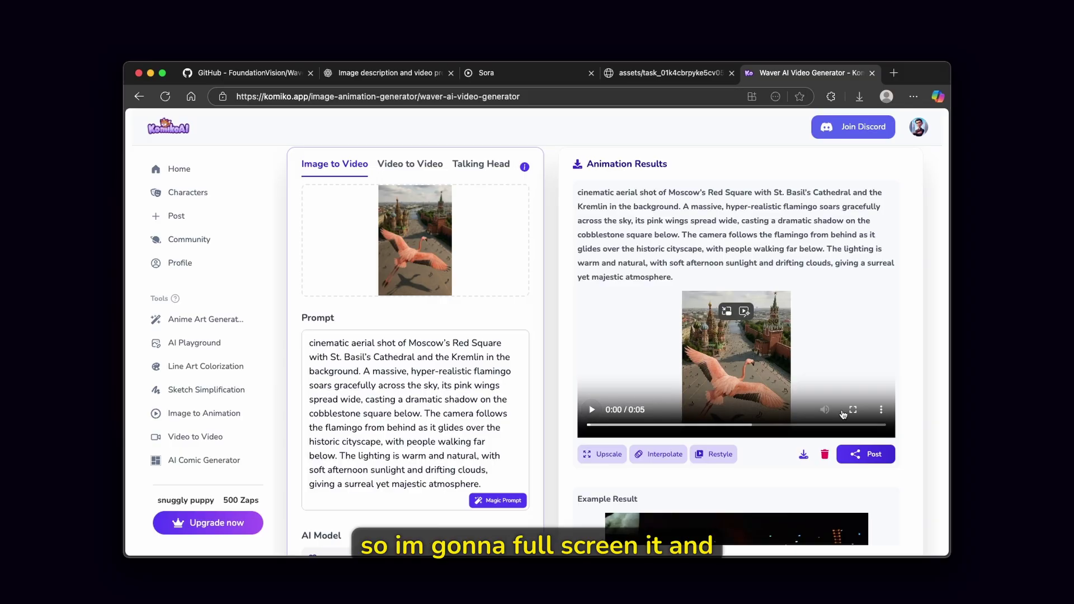
pyautogui.click(853, 409)
pyautogui.click(8, 586)
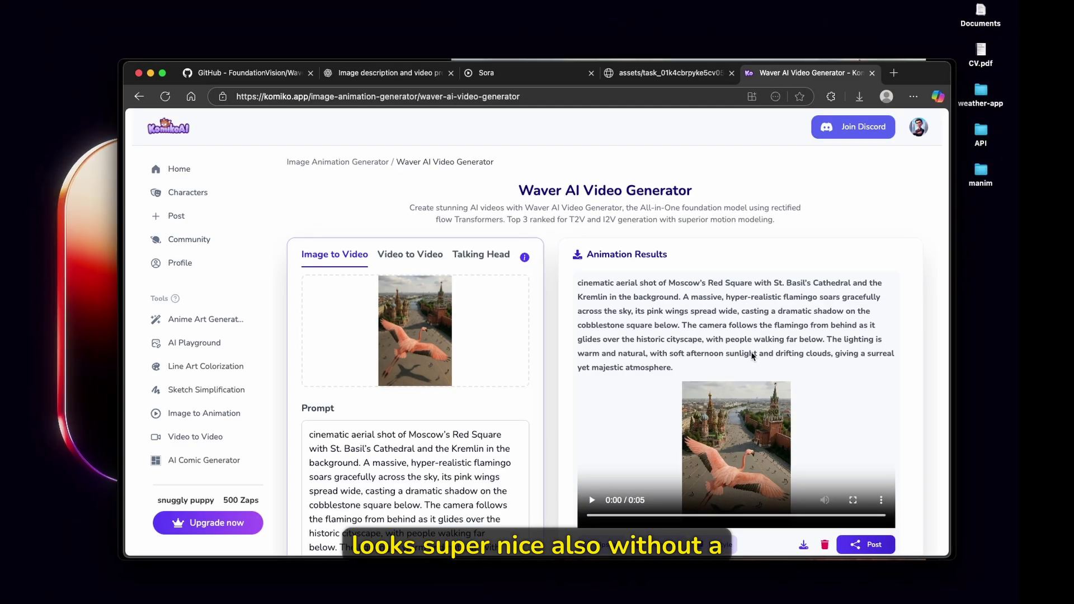
pyautogui.scroll(-1, 795, 368)
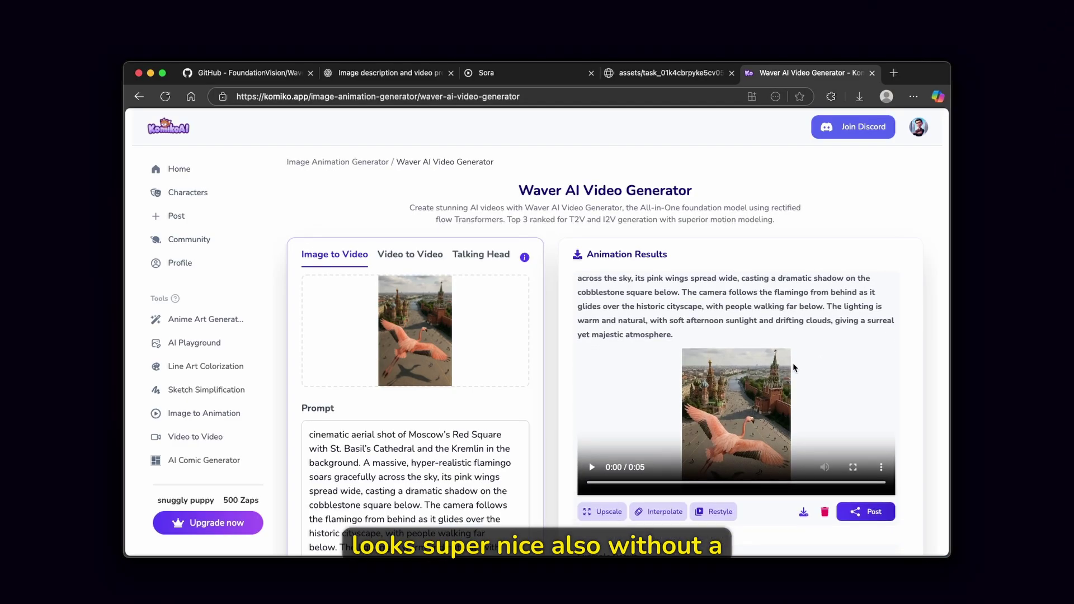
# Show the generated flamingo video in full screen again and download it from the player.
pyautogui.click(852, 466)
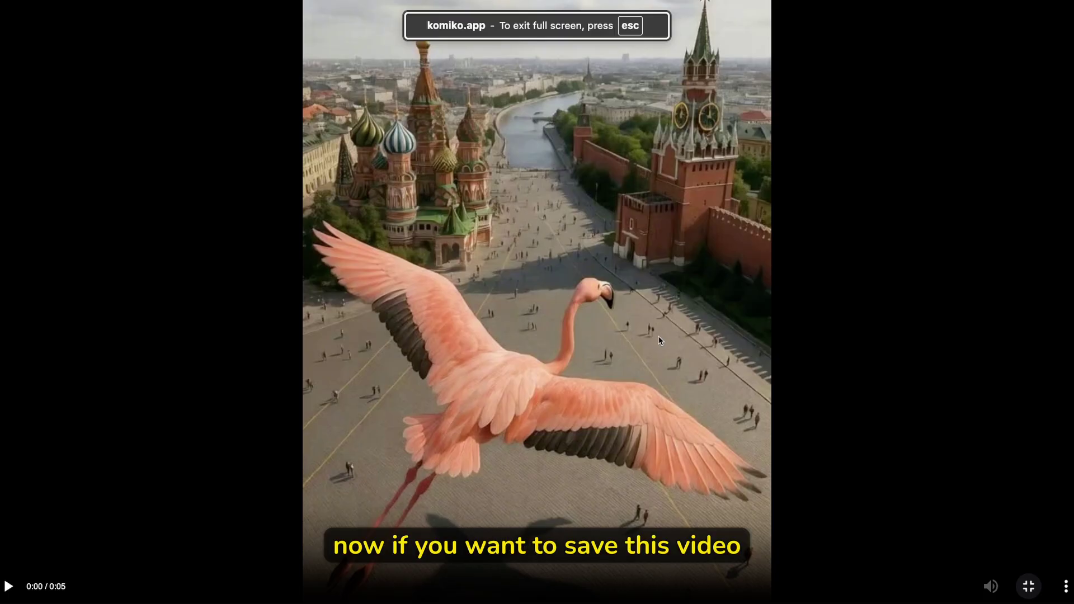
pyautogui.click(1065, 586)
pyautogui.click(1019, 537)
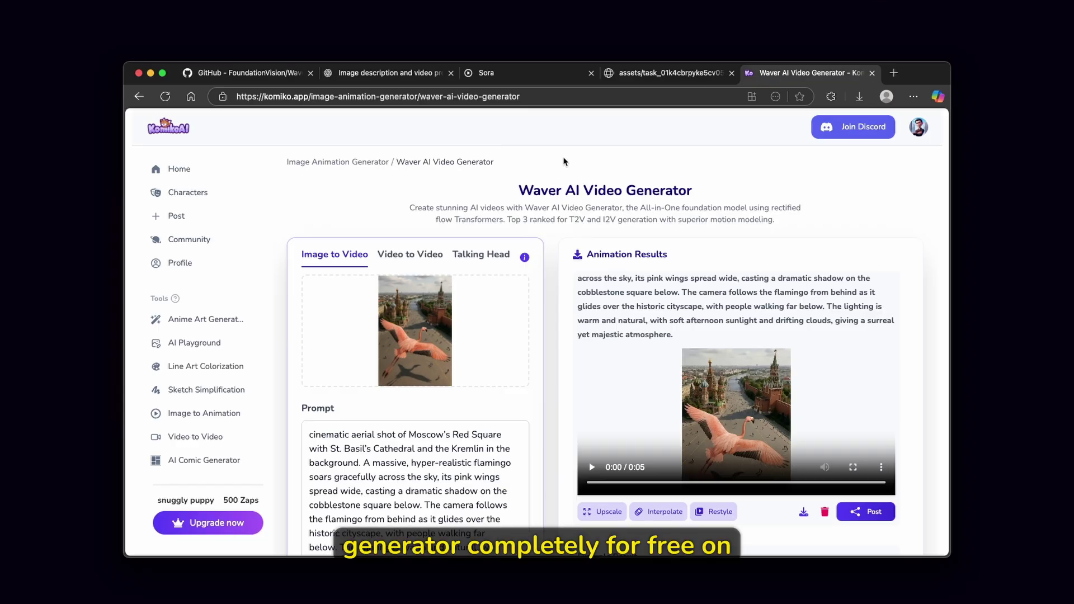
pyautogui.click(397, 98)
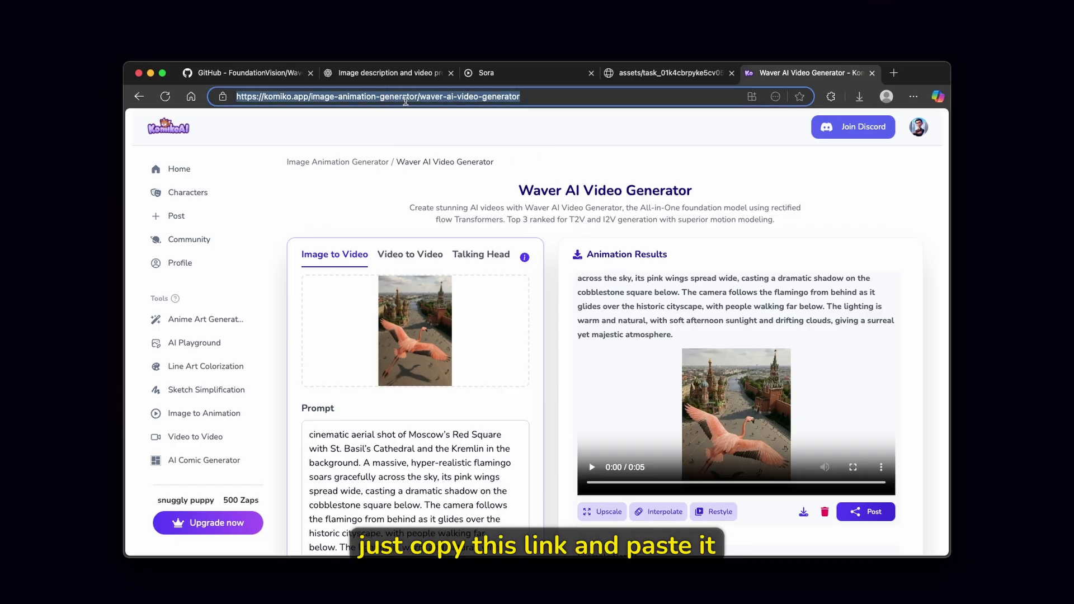
pyautogui.click(547, 135)
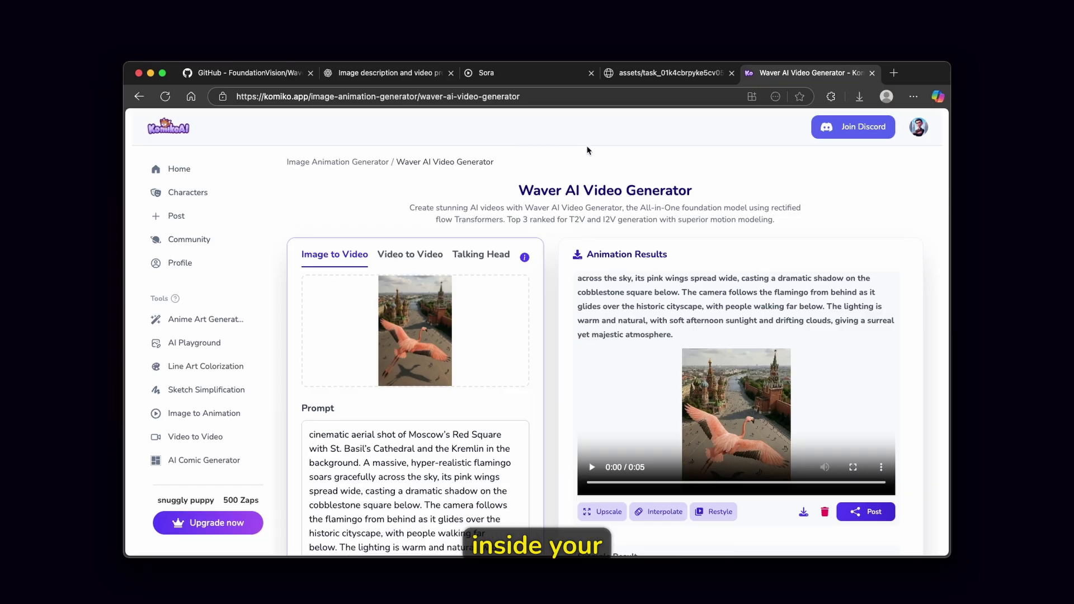
pyautogui.scroll(-3, 713, 185)
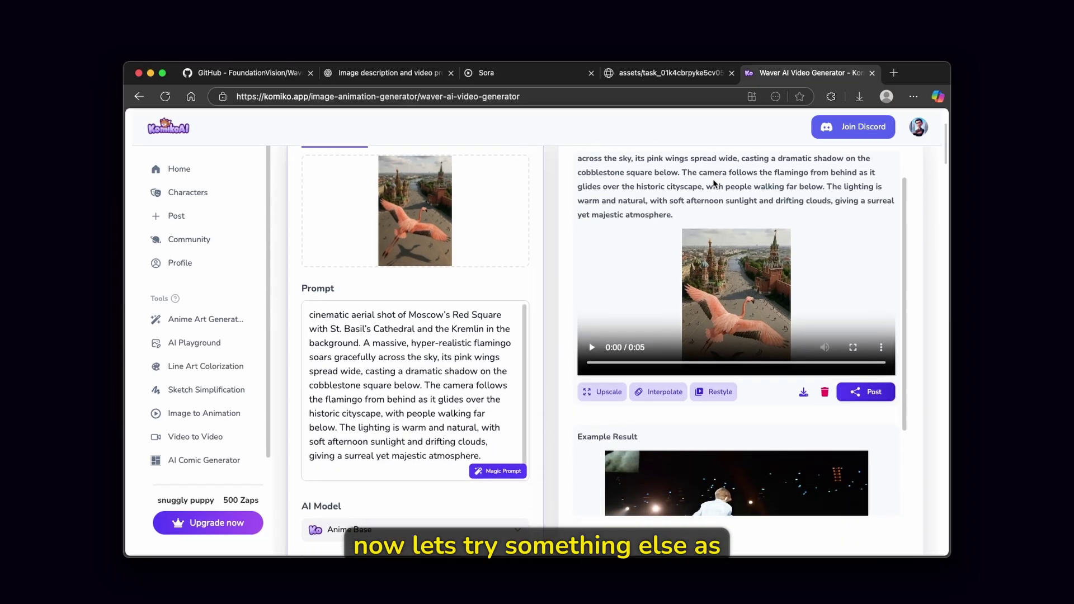
pyautogui.scroll(1, 713, 209)
pyautogui.scroll(-2, 699, 267)
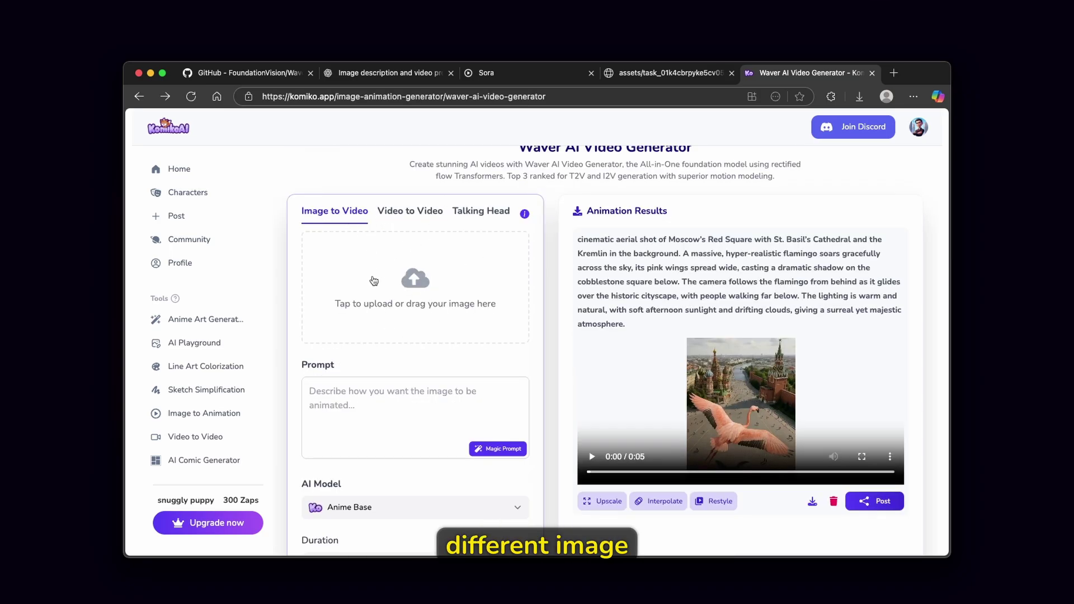
# Switch to Sora, browse the Explore images gallery, and open the picture titled "Futuristic Cosplay Elegance".
pyautogui.click(511, 78)
pyautogui.click(138, 96)
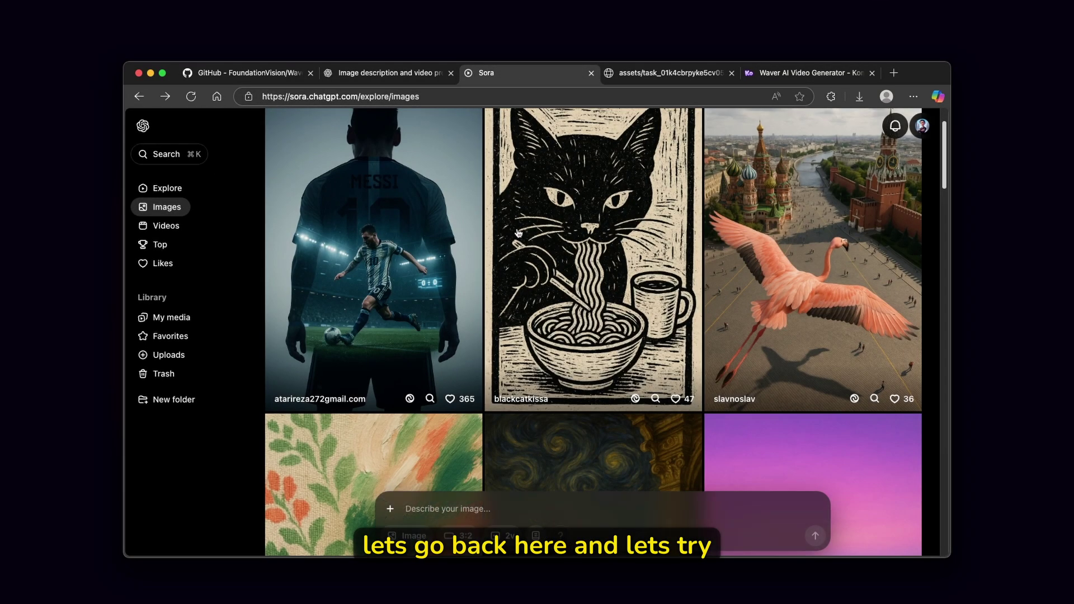
pyautogui.scroll(-6, 523, 241)
pyautogui.scroll(-10, 523, 241)
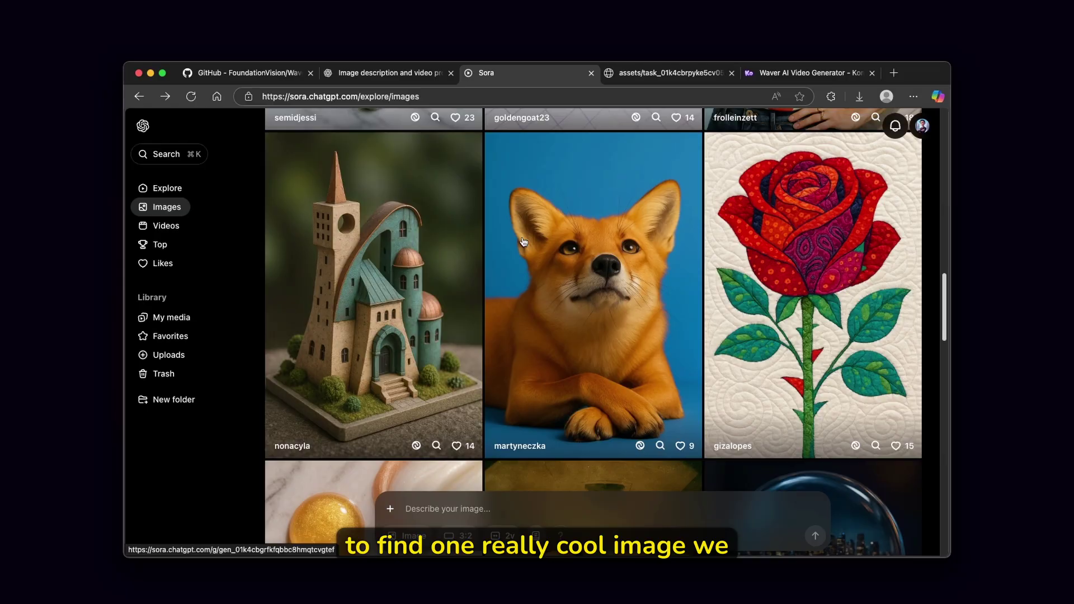
pyautogui.scroll(-10, 523, 242)
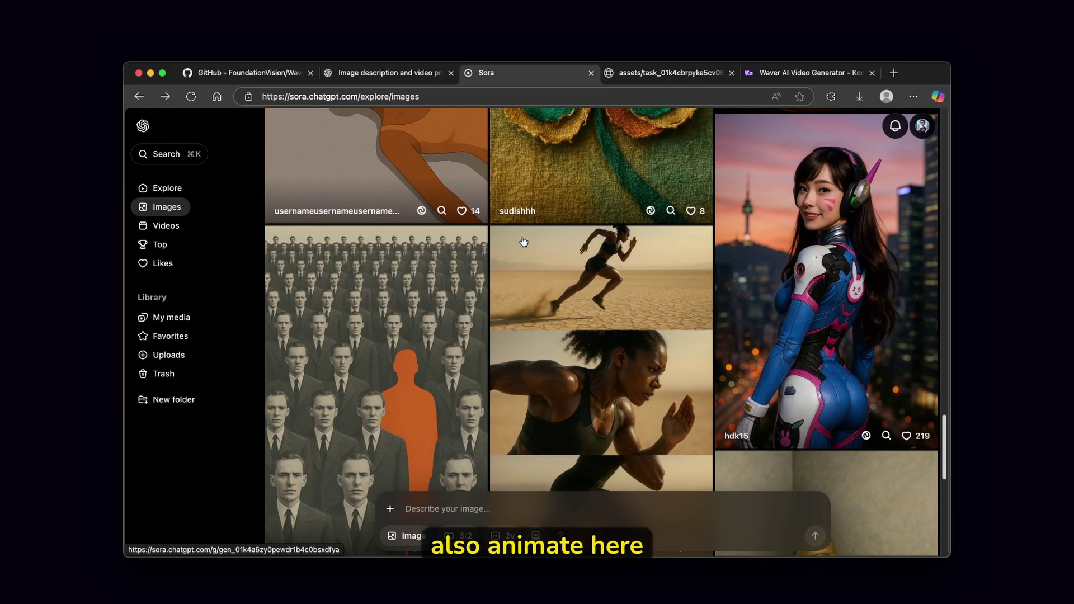
pyautogui.click(803, 207)
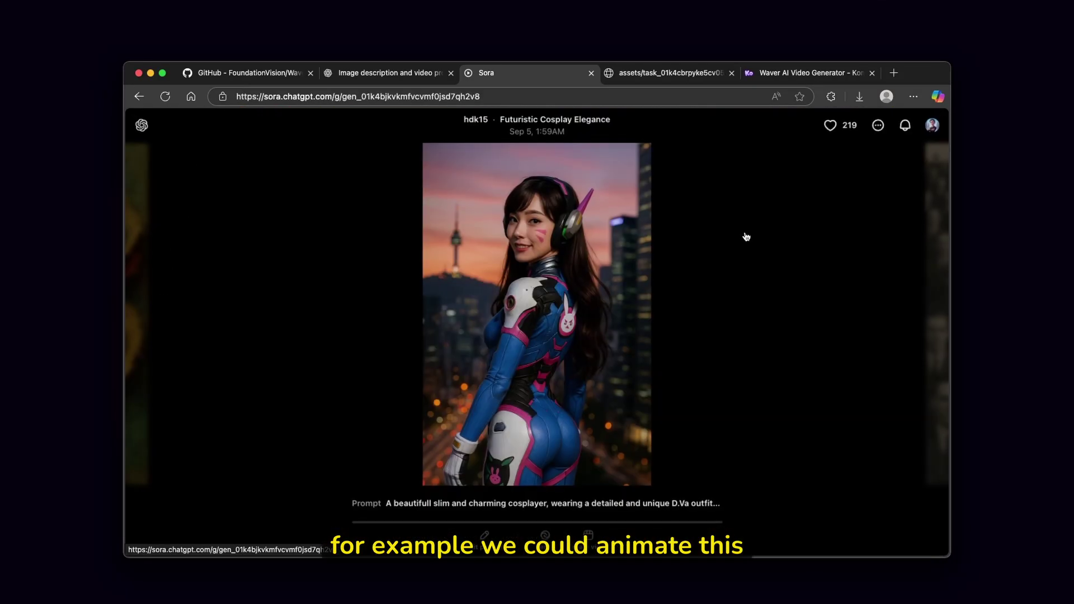
# Open the Futuristic Cosplay Elegance image on its own page and save it to the computer.
pyautogui.rightClick(571, 245)
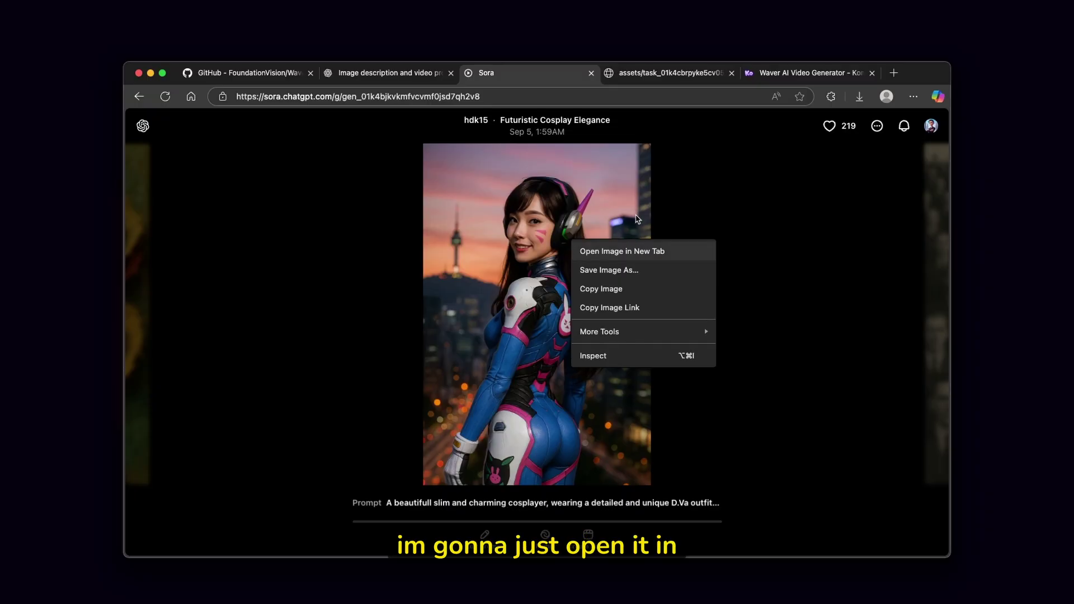
pyautogui.click(620, 249)
pyautogui.rightClick(628, 248)
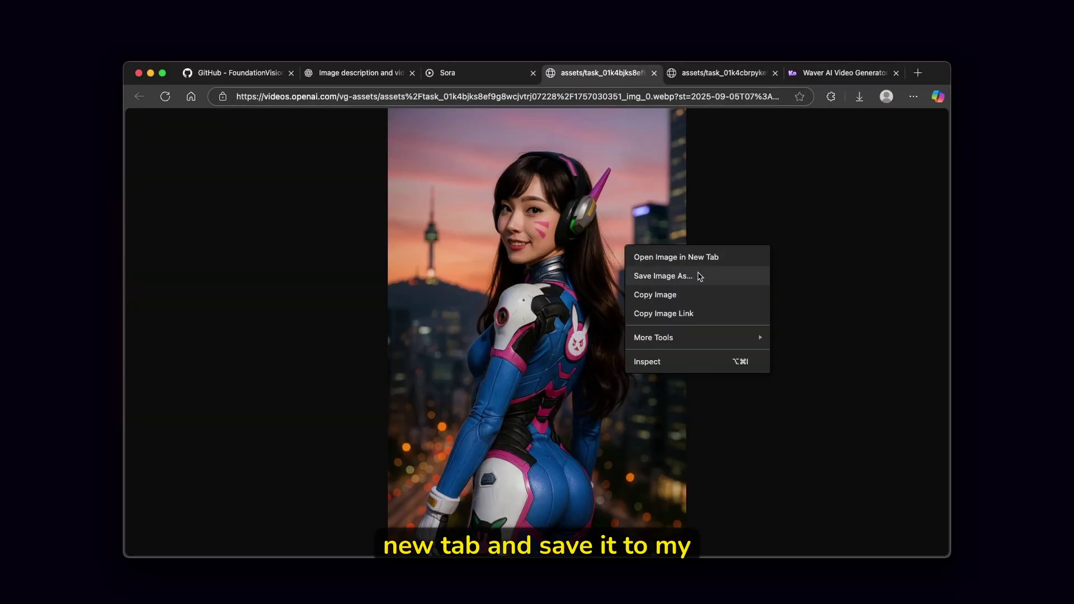
pyautogui.click(699, 276)
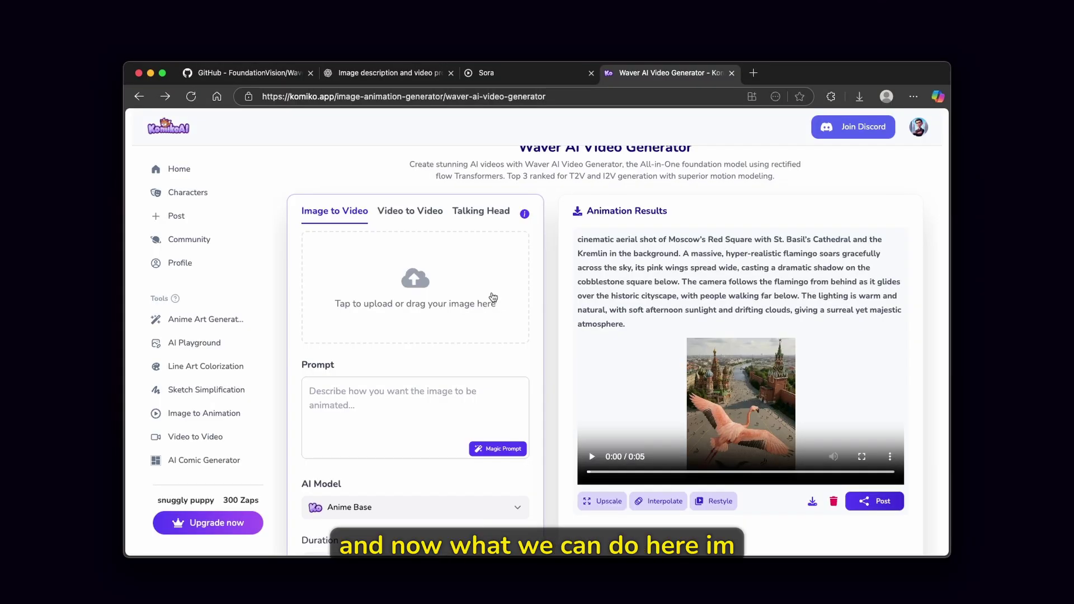
# Upload the saved cosplay image from Downloads into KomikoAI's Image to Video form.
pyautogui.click(432, 284)
pyautogui.click(540, 249)
pyautogui.click(739, 423)
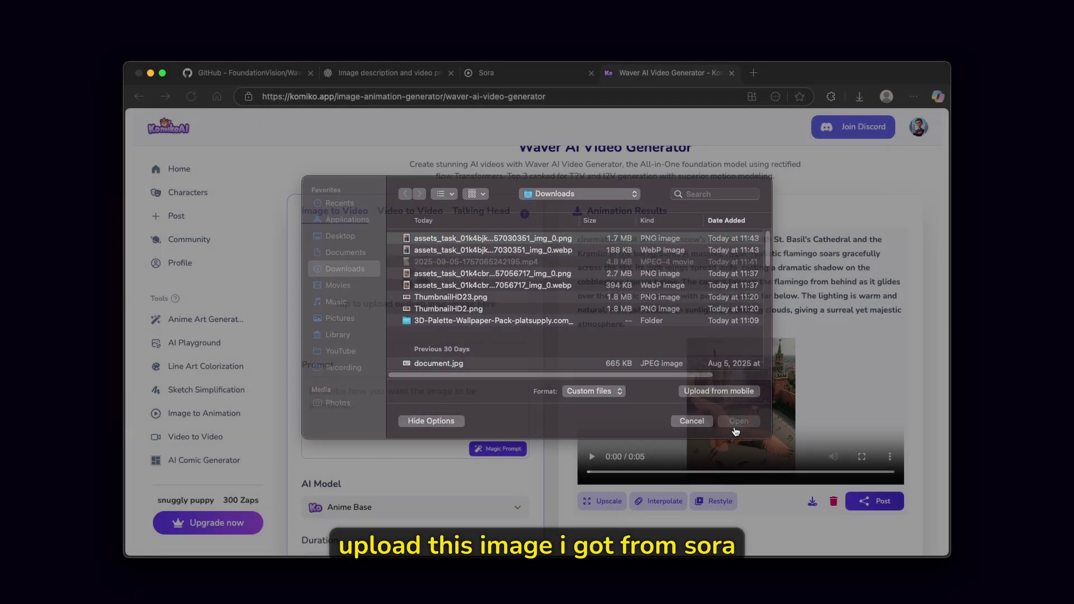
pyautogui.scroll(-2, 461, 336)
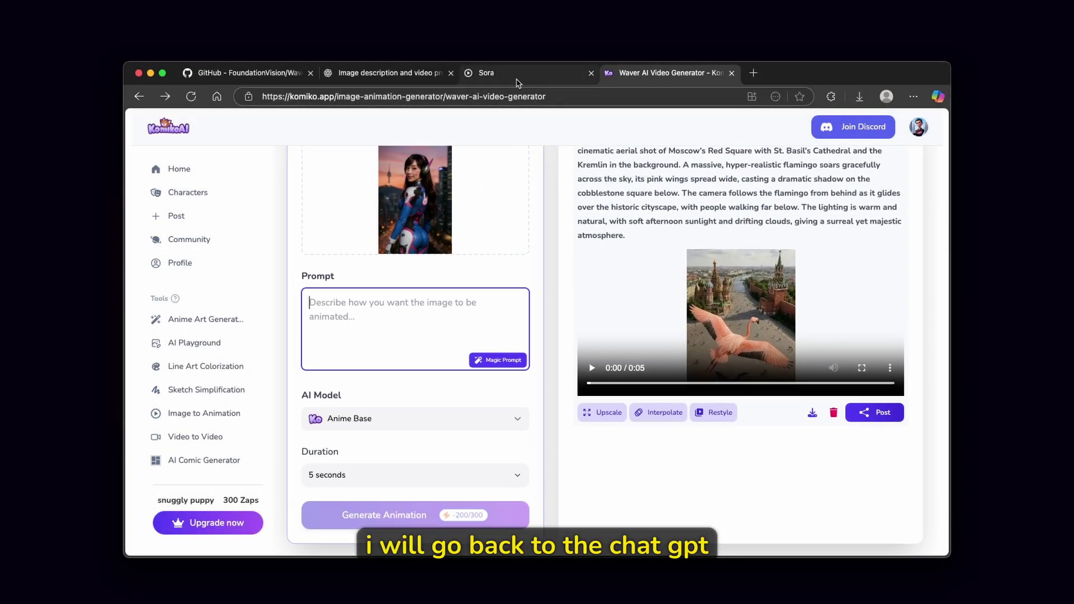
# Switch to the ChatGPT conversation and attach the saved cosplay PNG from Downloads to a new message.
pyautogui.click(416, 74)
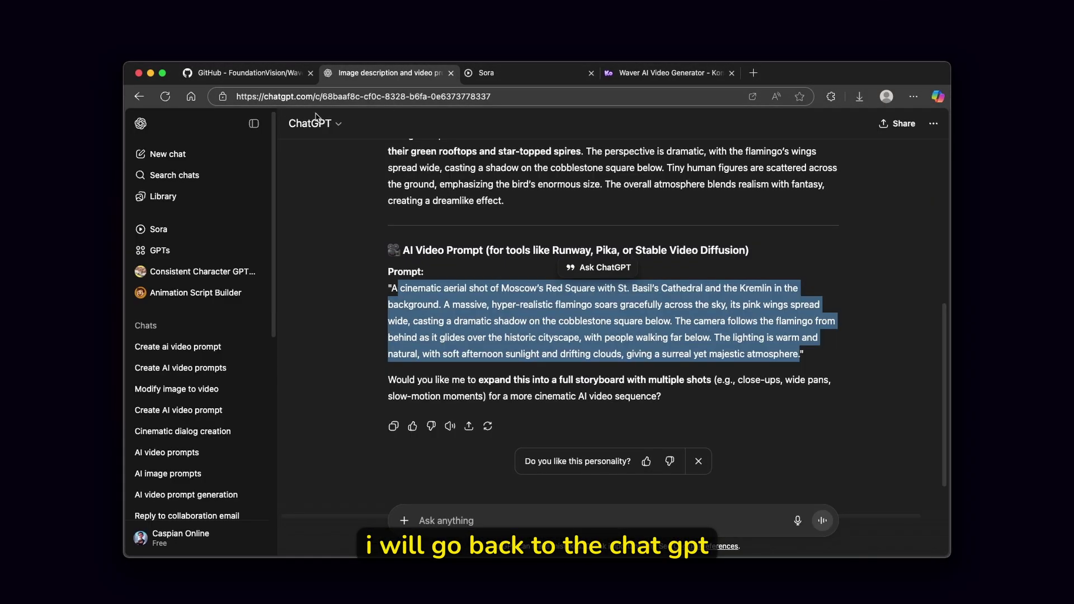
pyautogui.click(448, 300)
pyautogui.click(404, 520)
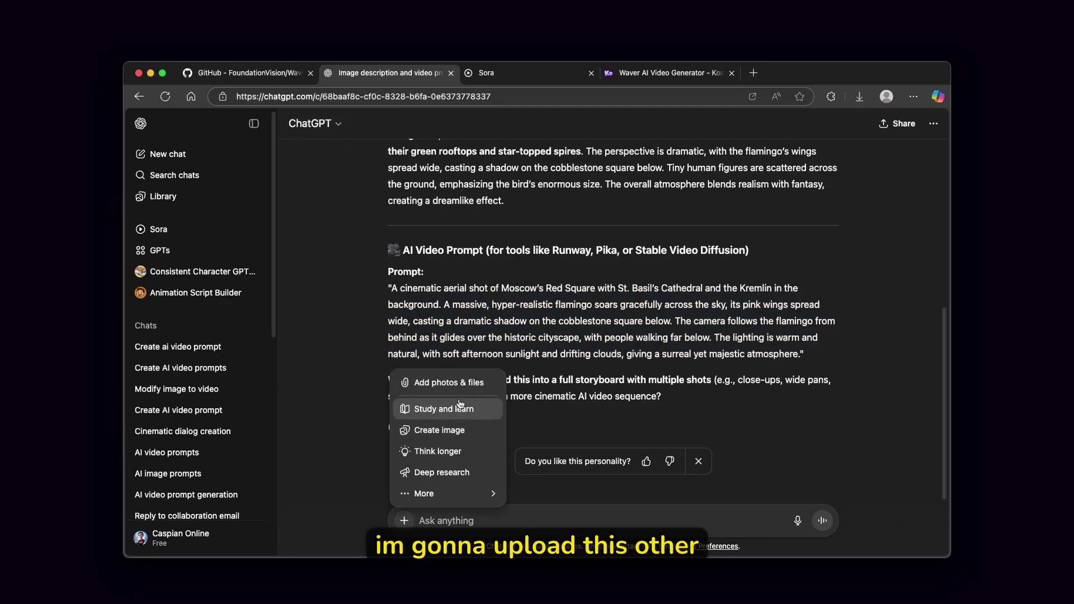
pyautogui.click(433, 381)
pyautogui.click(519, 246)
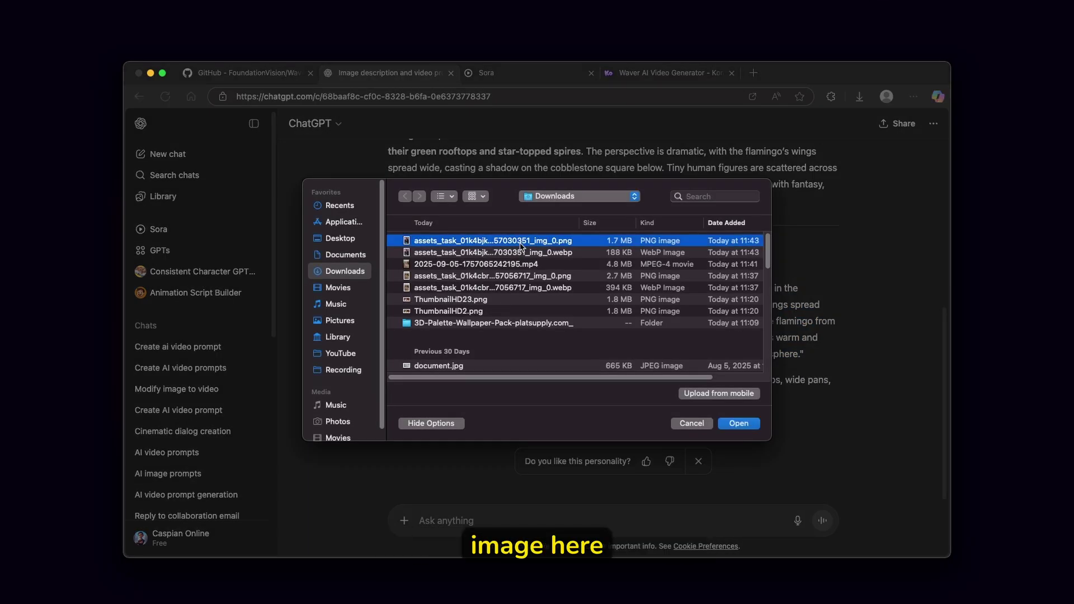
pyautogui.click(733, 423)
# Send ChatGPT the request "describe this image and make an ai video prompt for it with a lot of movement" with the attached image.
pyautogui.write('describe this image and')
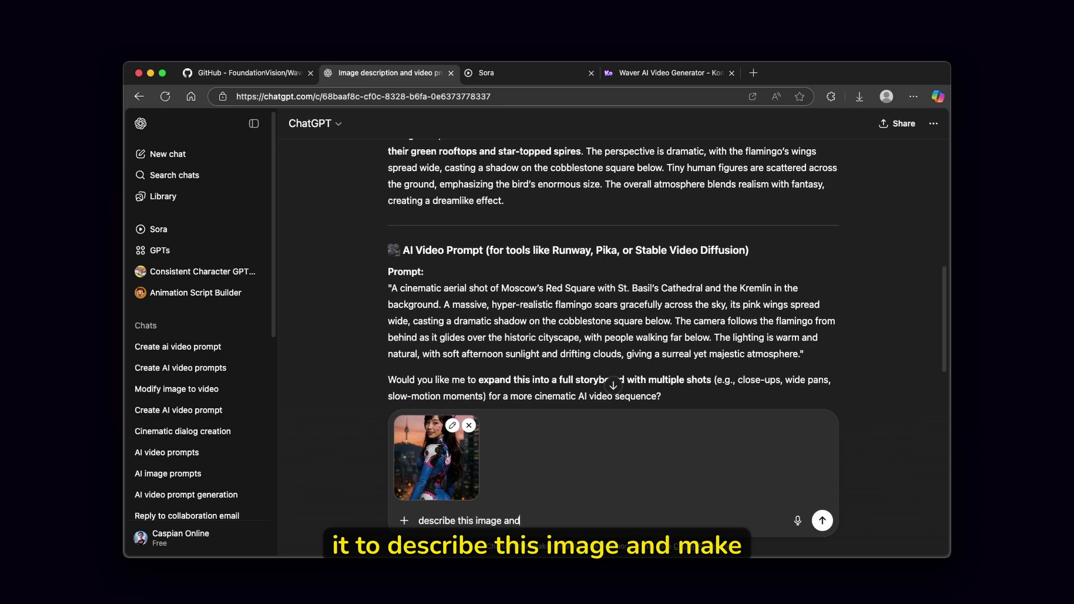
pyautogui.write(' make an ai vid')
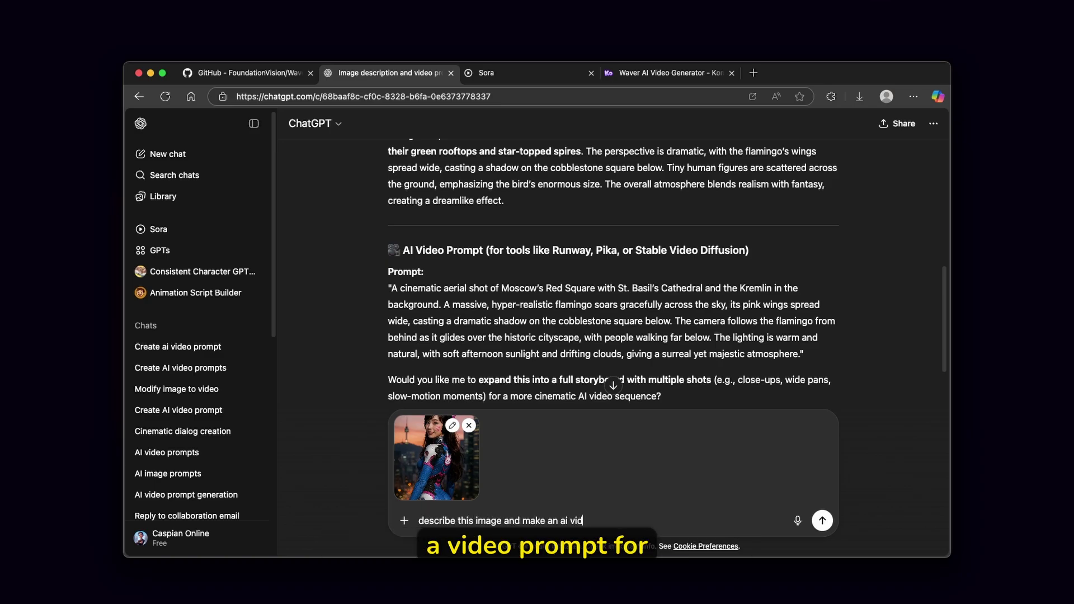
pyautogui.write('eo prompt for it w')
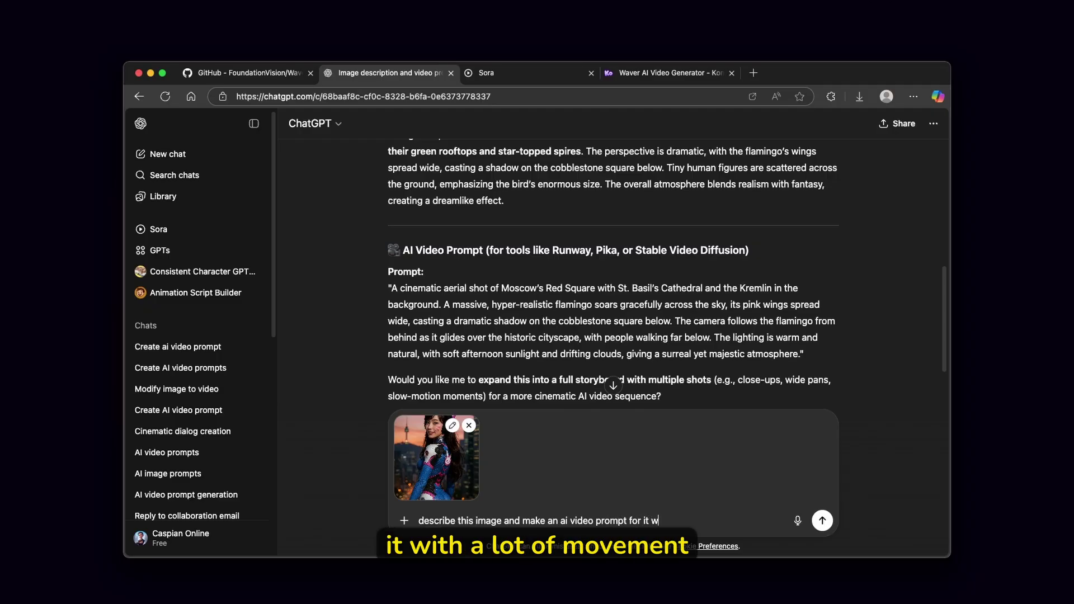
pyautogui.write('ith a lot of mo')
pyautogui.press('BackSpace')
pyautogui.press('BackSpace')
pyautogui.write('of movement')
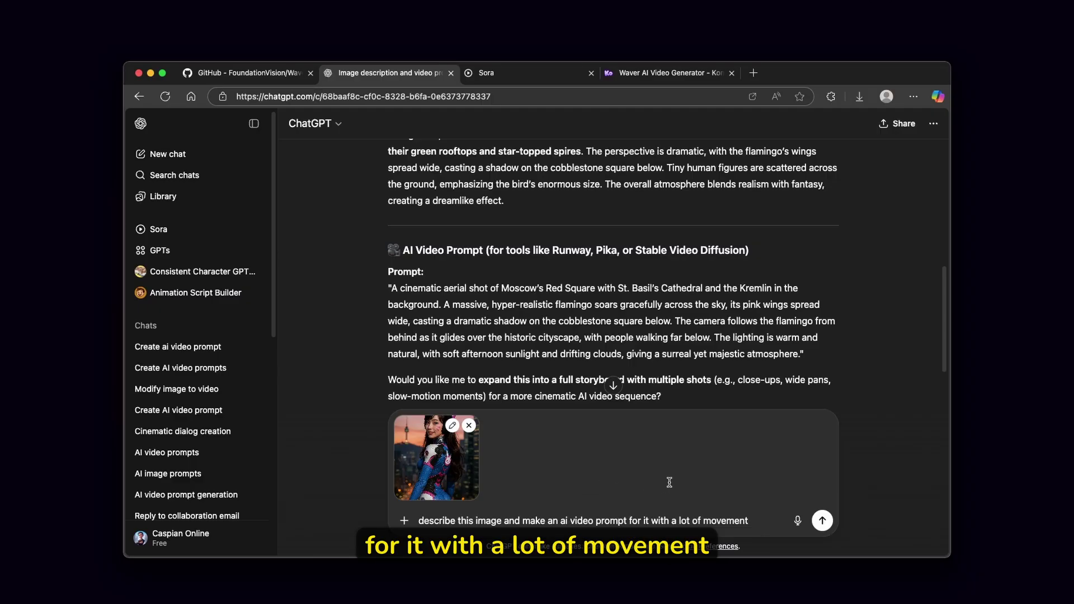
pyautogui.click(822, 520)
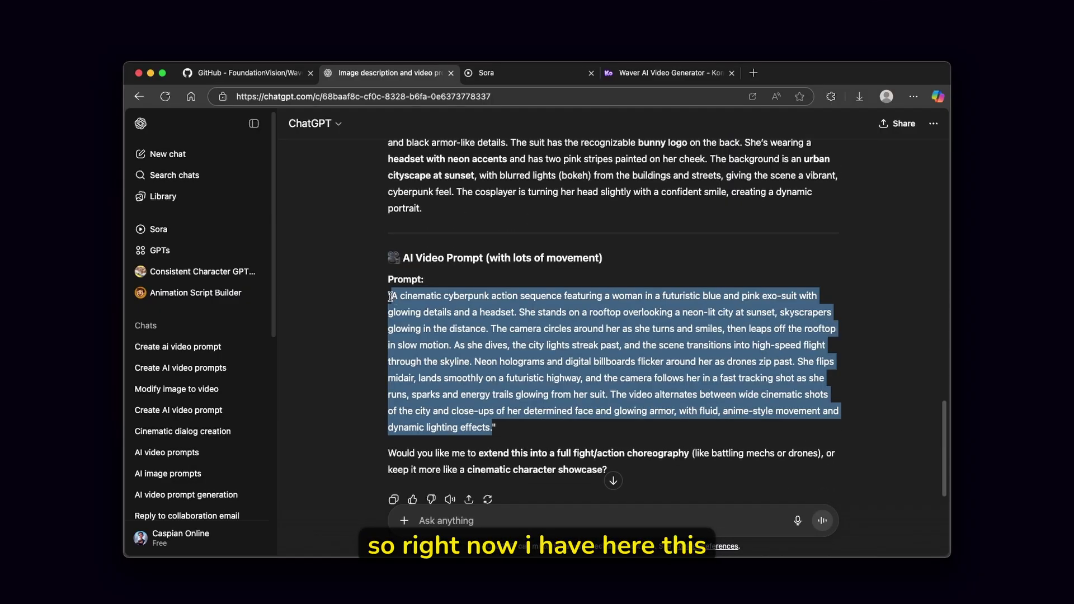
# Copy ChatGPT's cinematic cyberpunk action prompt without its quotation marks and paste it into the prompt of KomikoAI's Image to Video form.
pyautogui.moveTo(390, 297); pyautogui.dragTo(390, 297)
pyautogui.press('cmd+c')
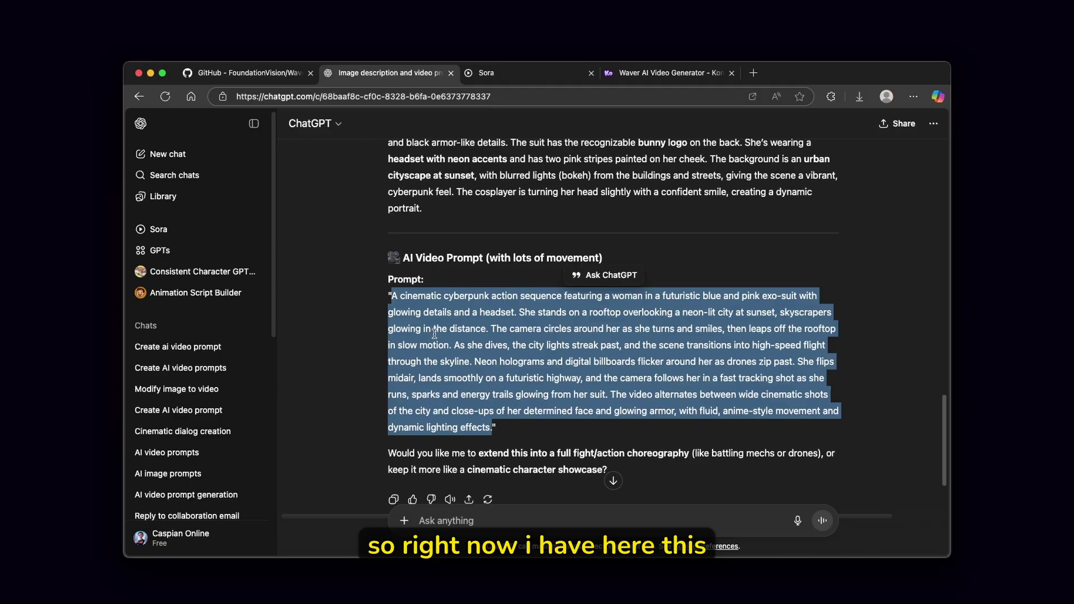
pyautogui.click(667, 73)
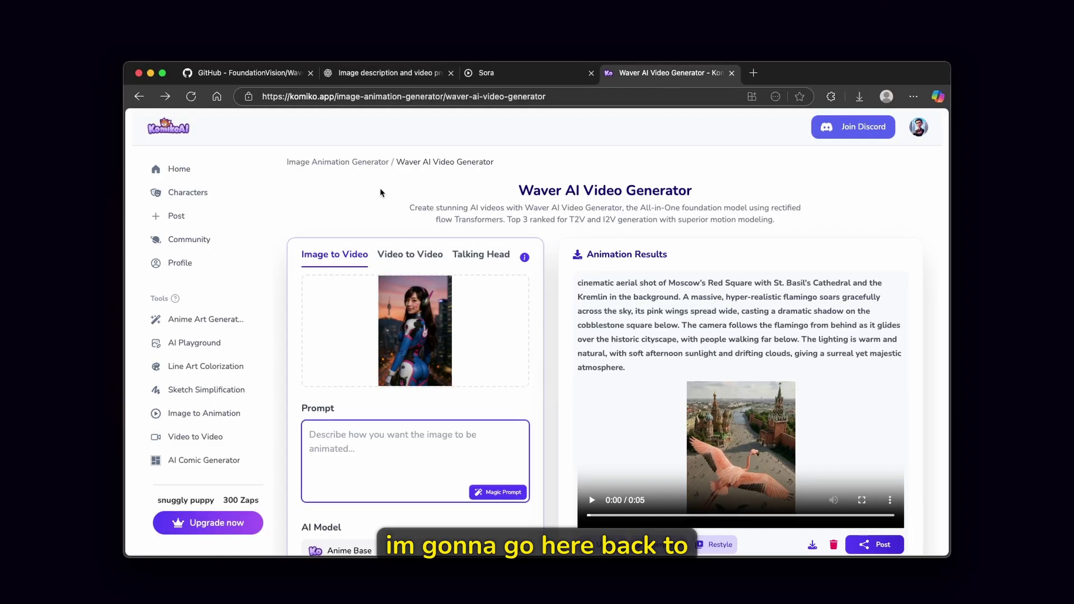
pyautogui.scroll(-5, 476, 280)
pyautogui.press('cmd+v')
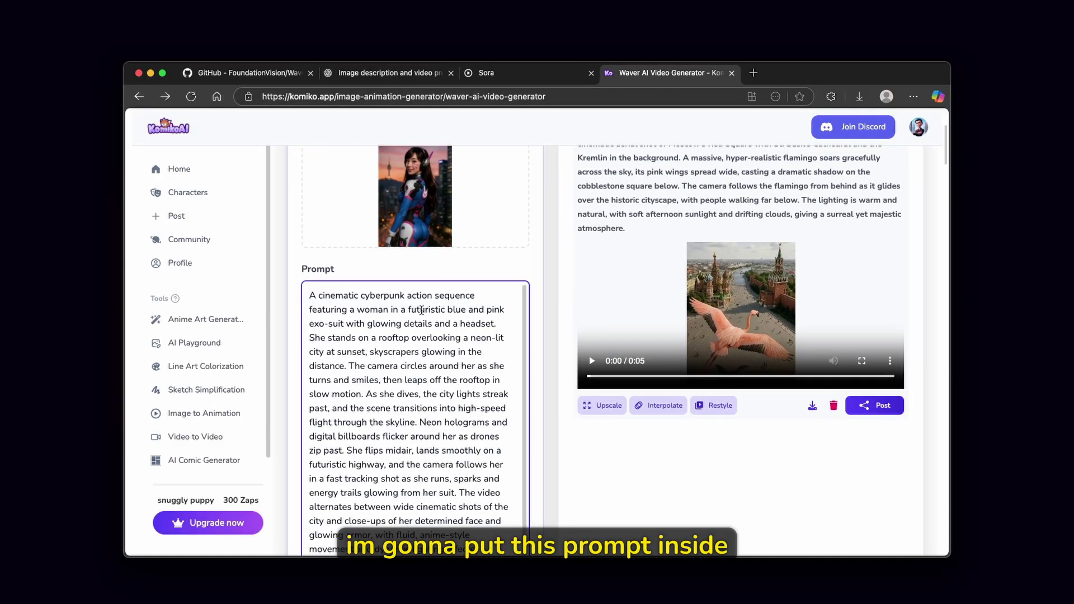
# Generate the 5-second cyberpunk cosplay animation with the Anime Base model and check its progress in the animation results.
pyautogui.scroll(-5, 431, 311)
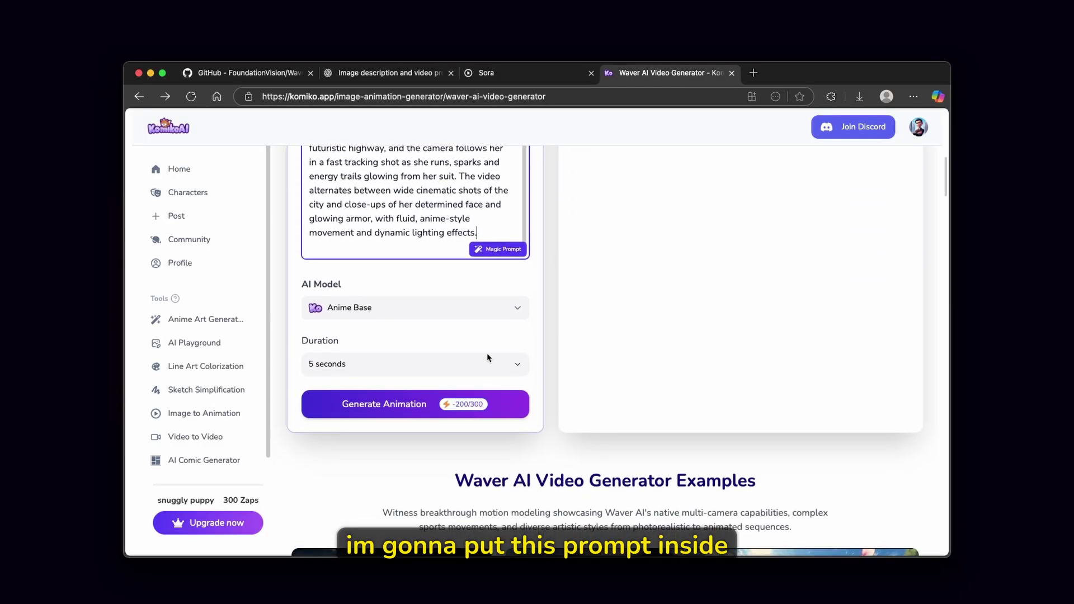
pyautogui.click(439, 405)
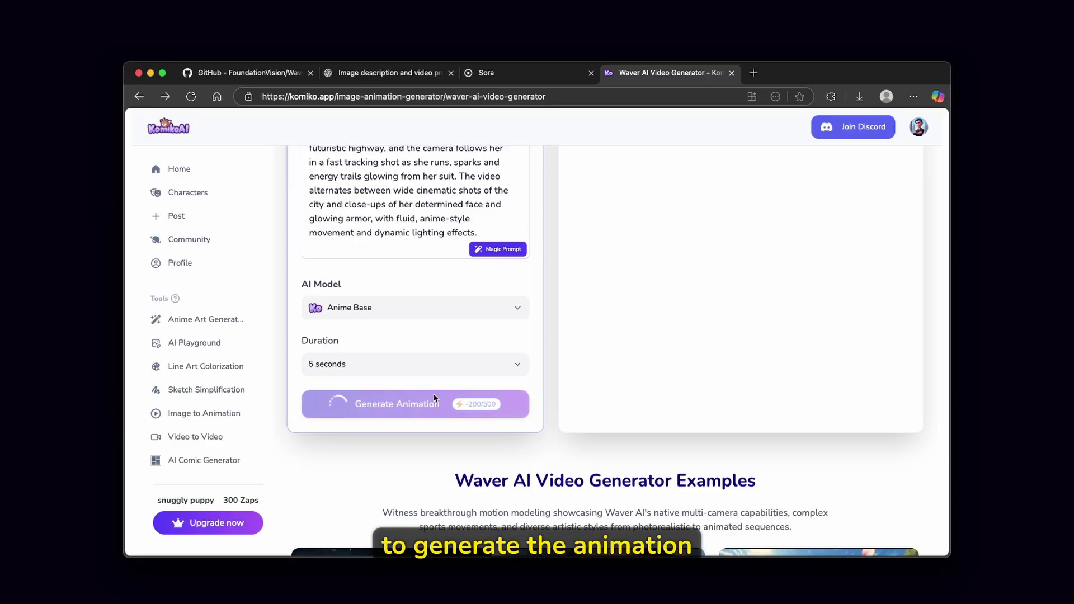
pyautogui.scroll(10, 694, 290)
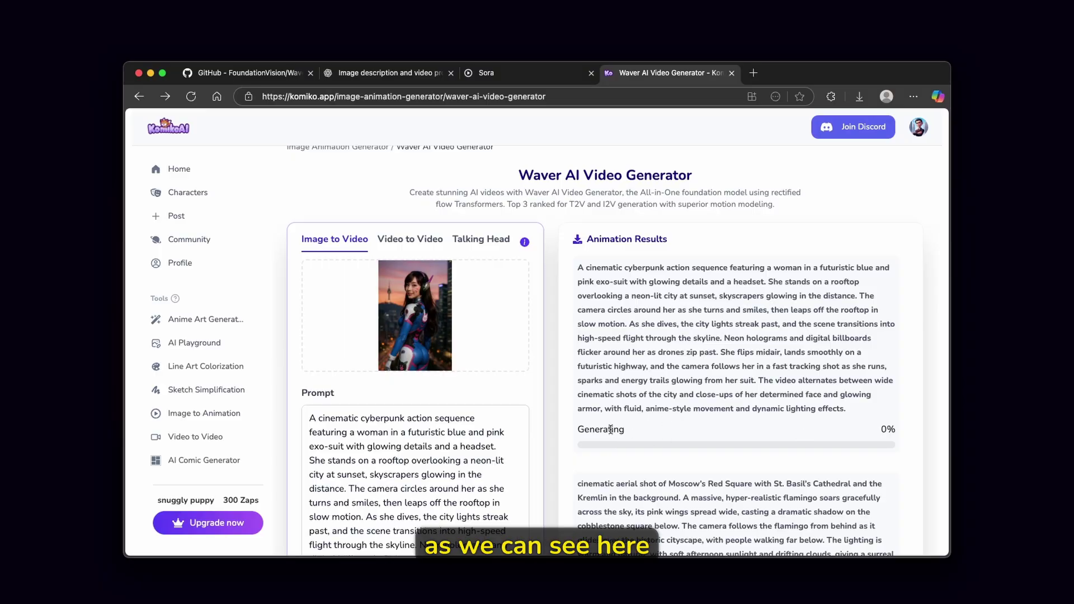
pyautogui.moveTo(581, 434); pyautogui.dragTo(634, 441)
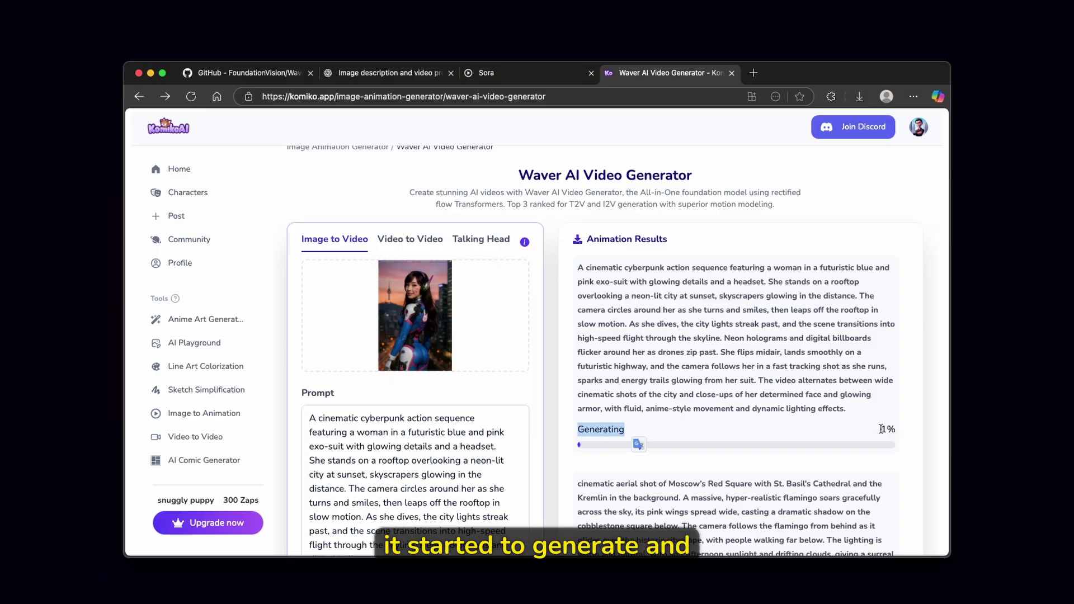
pyautogui.moveTo(881, 429); pyautogui.dragTo(894, 428)
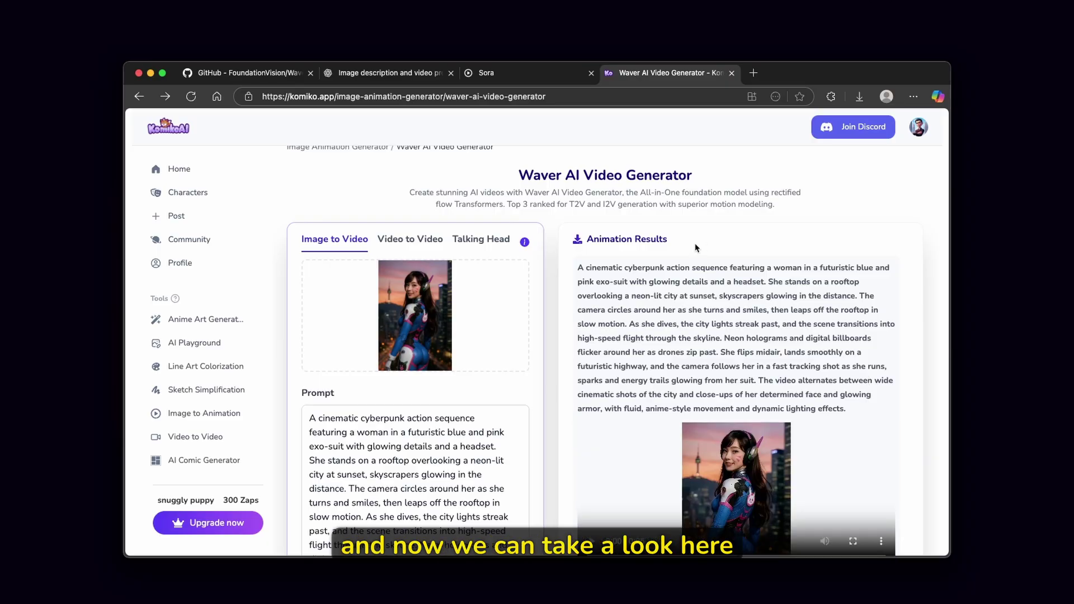
# Play the generated cyberpunk cosplay video in full screen, replay it, and return to the generator page.
pyautogui.scroll(-2, 696, 248)
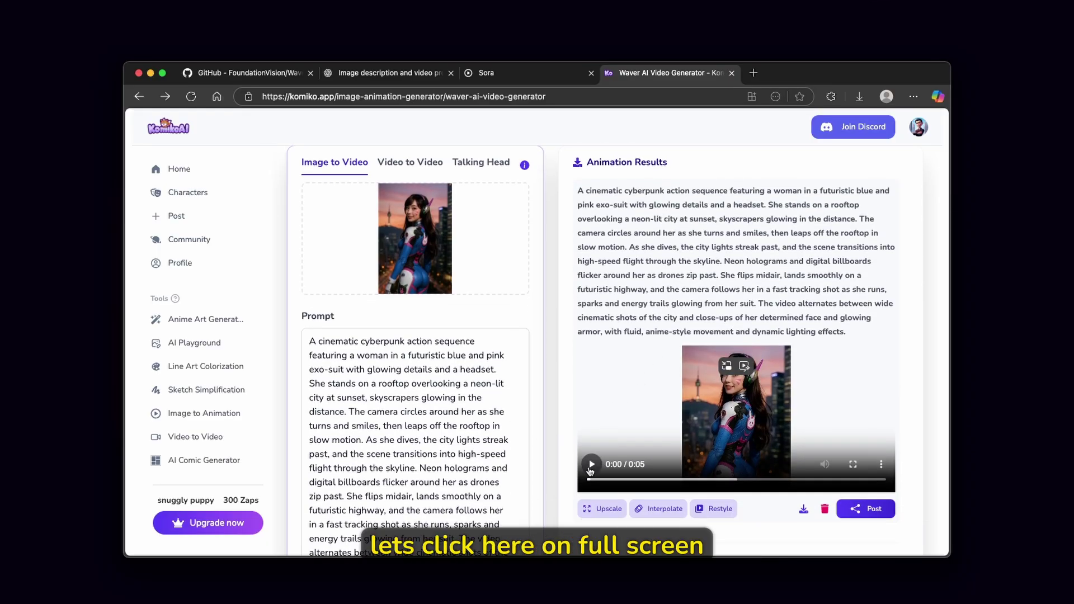
pyautogui.click(852, 463)
pyautogui.click(9, 586)
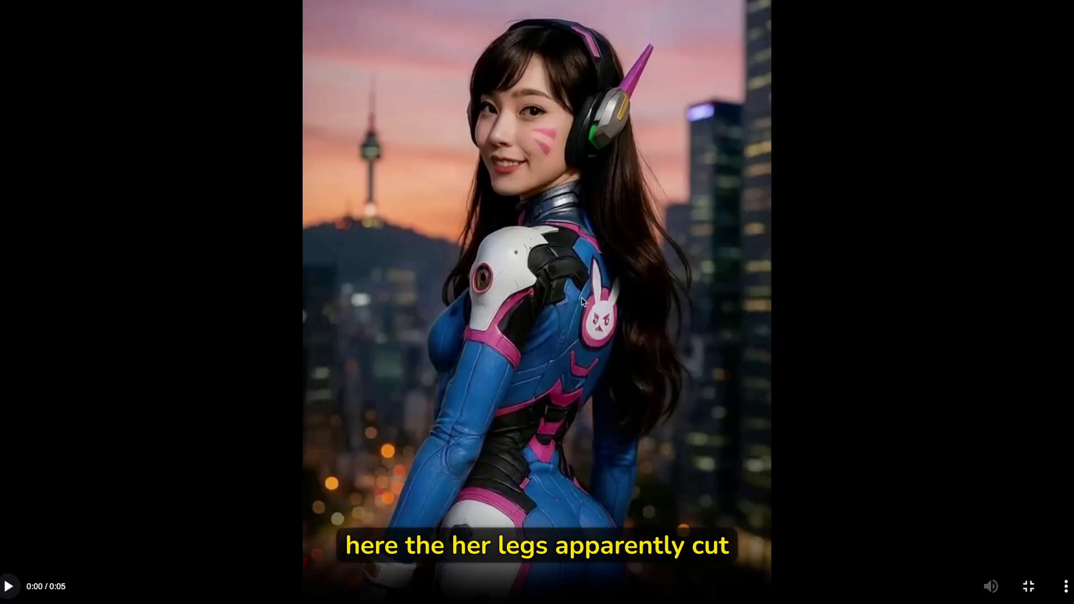
pyautogui.click(8, 586)
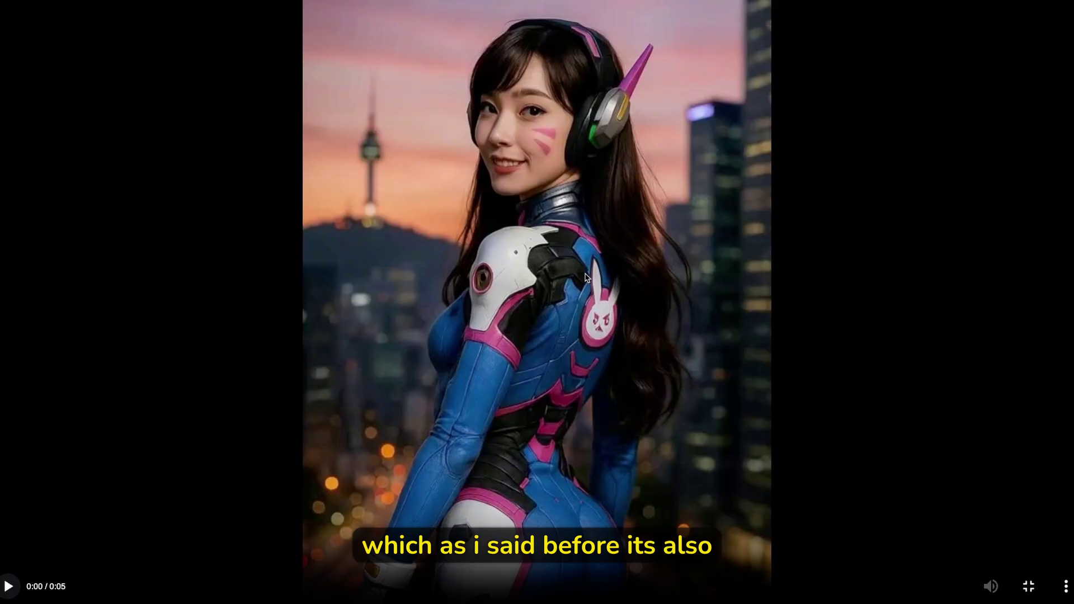
pyautogui.click(1065, 586)
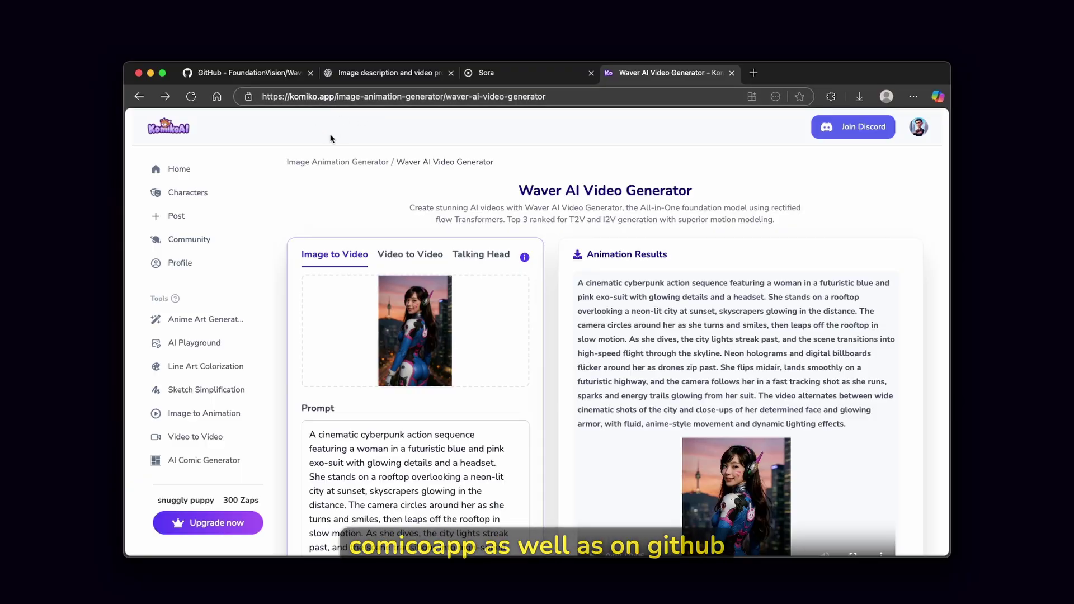
# Show the beginning of the FoundationVision/Waver repository page on GitHub, and return to KomikoAI's Waver AI Video Generator.
pyautogui.press('super+1')
pyautogui.scroll(15, 390, 174)
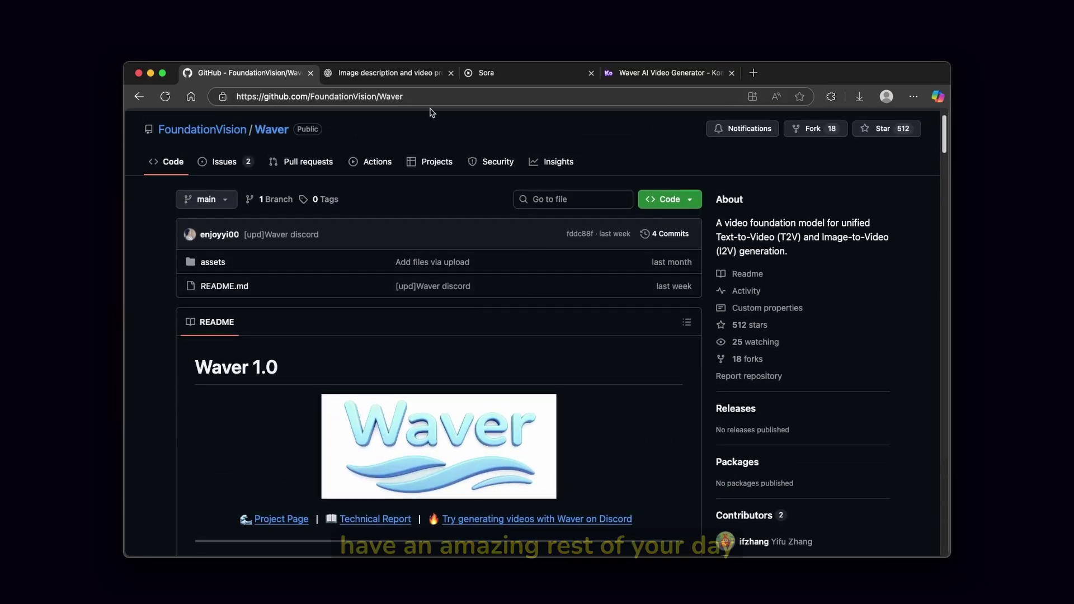
pyautogui.click(643, 79)
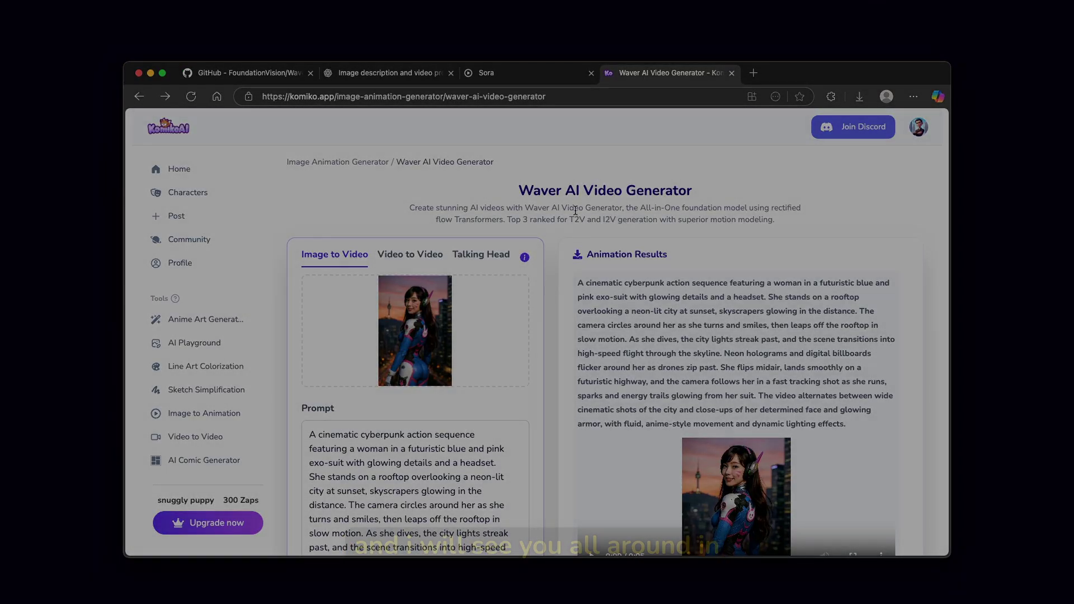